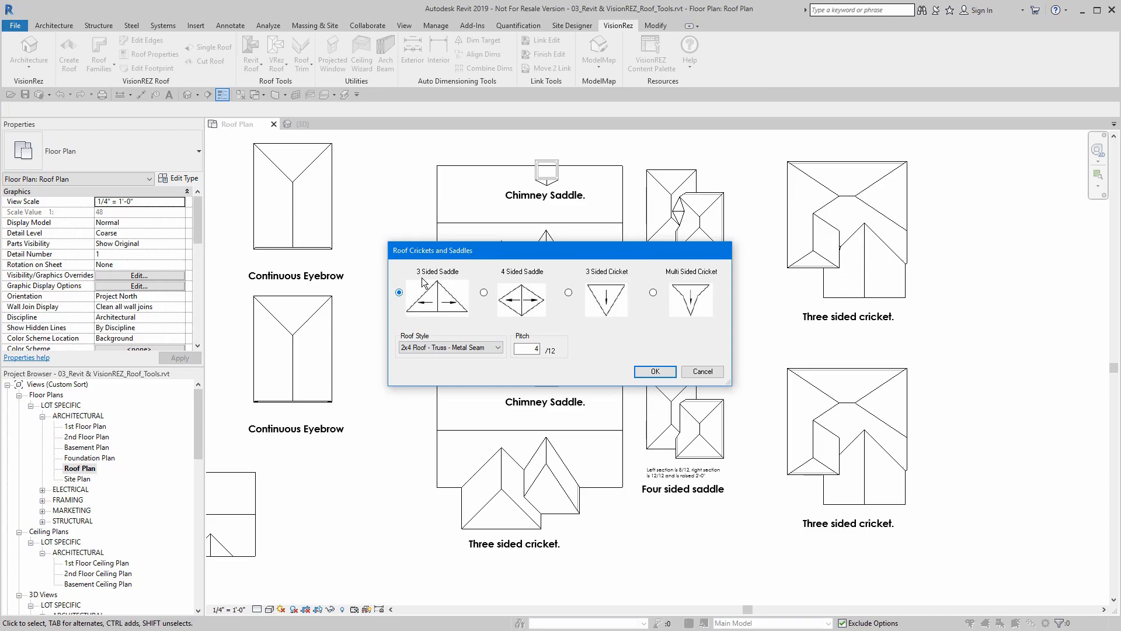
# Step: Set the roof style of the 3 Sided Saddle to 2x6 Roof - Shingle and accept the settings
pyautogui.click(430, 350)
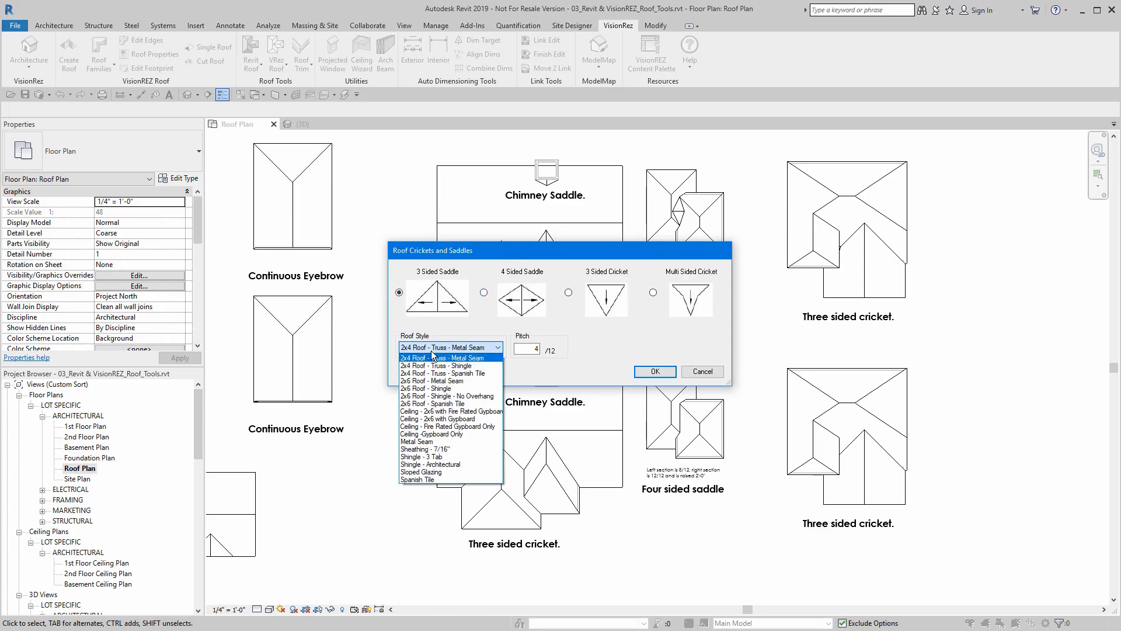
pyautogui.click(439, 389)
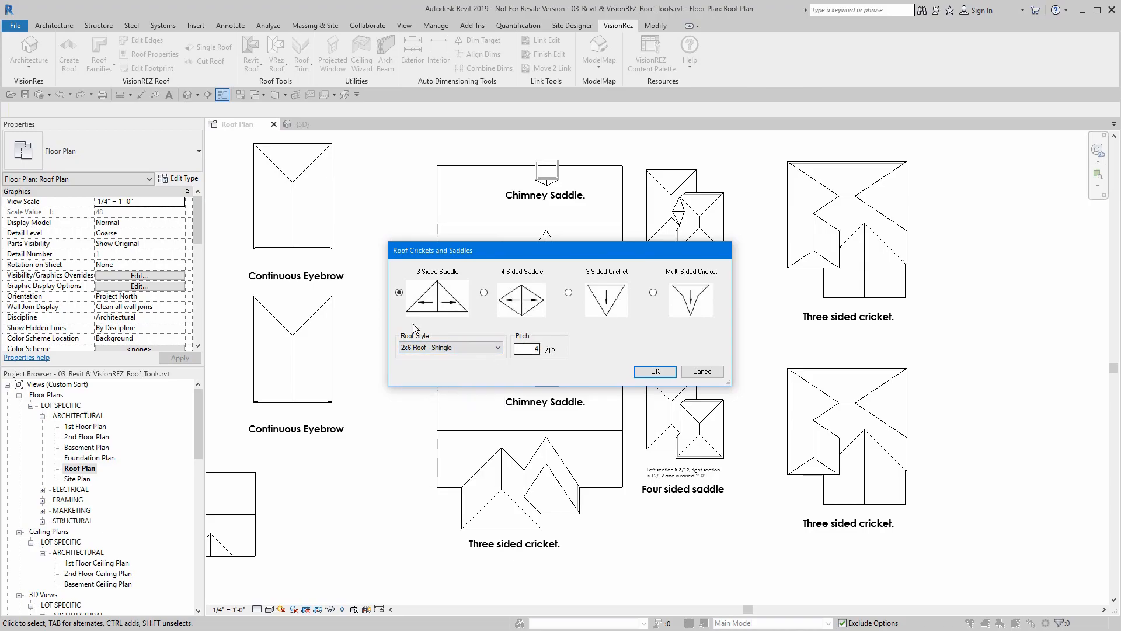
pyautogui.click(655, 371)
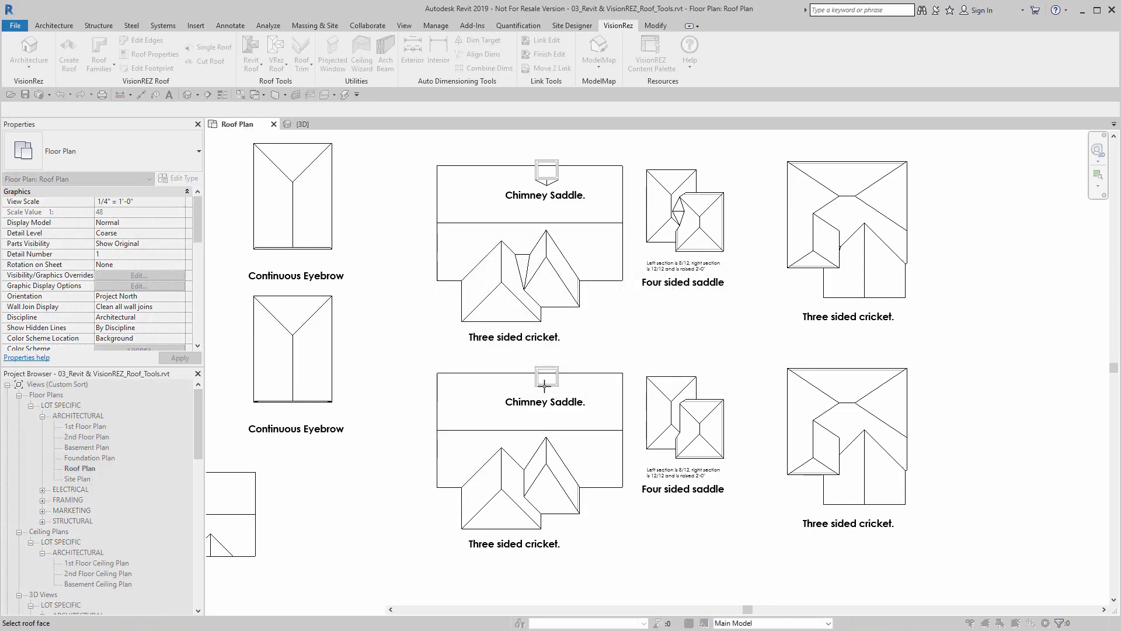
# Step: Place the three-sided saddle against the chimney of the unfinished Chimney Saddle example by picking its roof face and the chimney's lower corners
pyautogui.moveTo(545, 392); pyautogui.dragTo(459, 295, button='middle')
pyautogui.scroll(3, 508, 292)
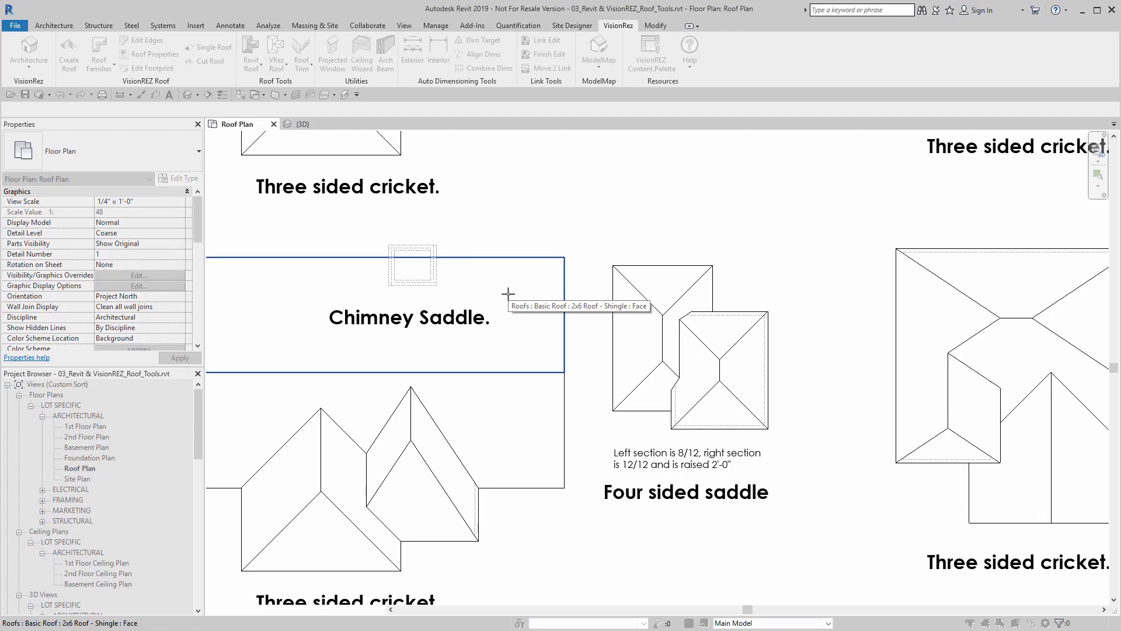
pyautogui.click(508, 293)
pyautogui.scroll(5, 498, 249)
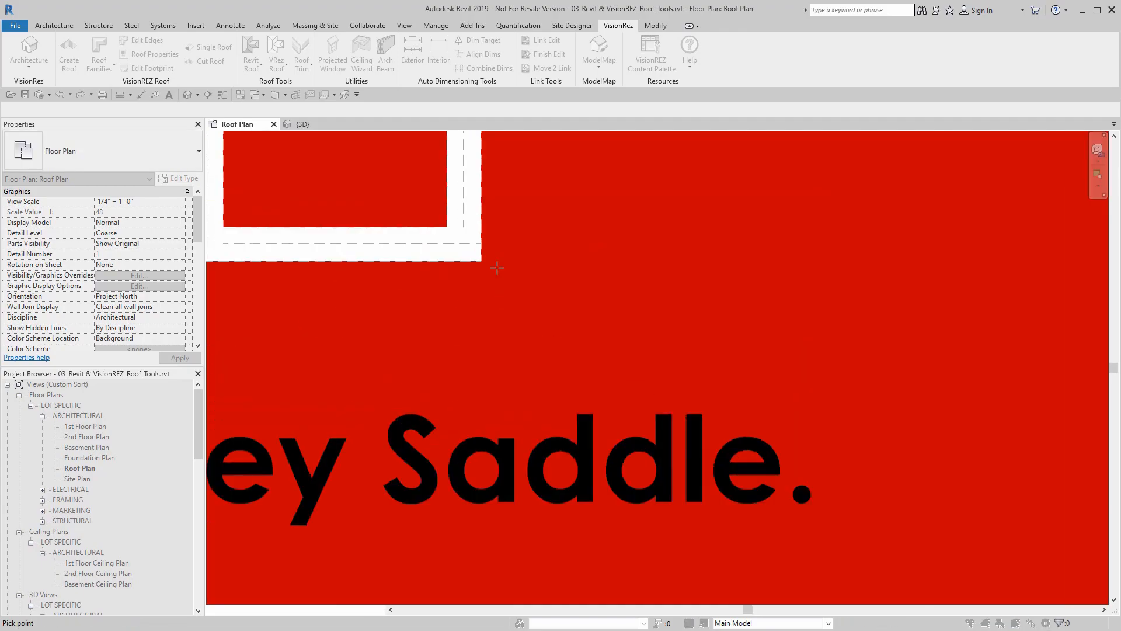
pyautogui.scroll(-5, 498, 249)
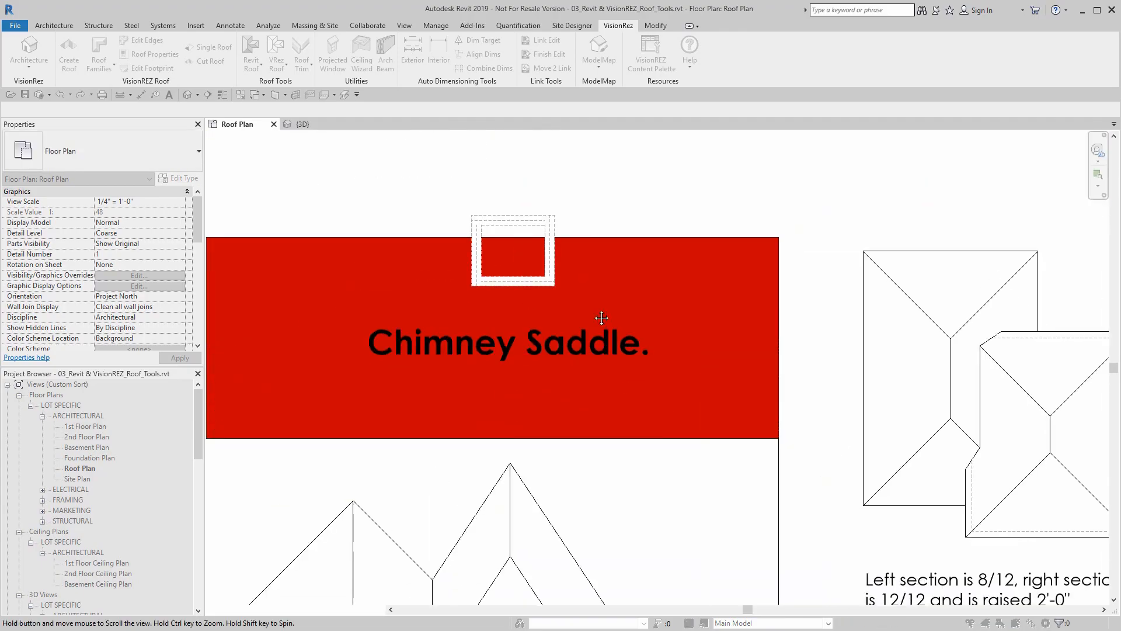
pyautogui.scroll(3, 565, 302)
pyautogui.scroll(4, 535, 308)
pyautogui.click(543, 261)
pyautogui.scroll(-6, 553, 342)
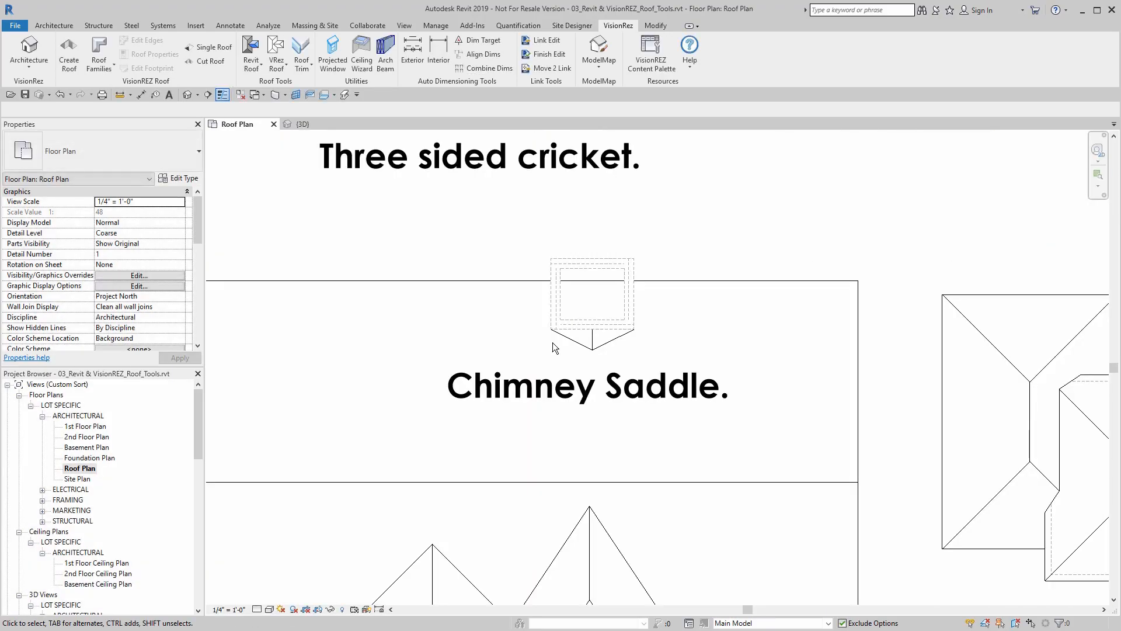
# Step: Examine the new chimney saddle in the roof plan and the 3D view, selecting its individual roof pieces
pyautogui.scroll(-2, 552, 342)
pyautogui.scroll(4, 564, 339)
pyautogui.scroll(1, 601, 357)
pyautogui.click(604, 353)
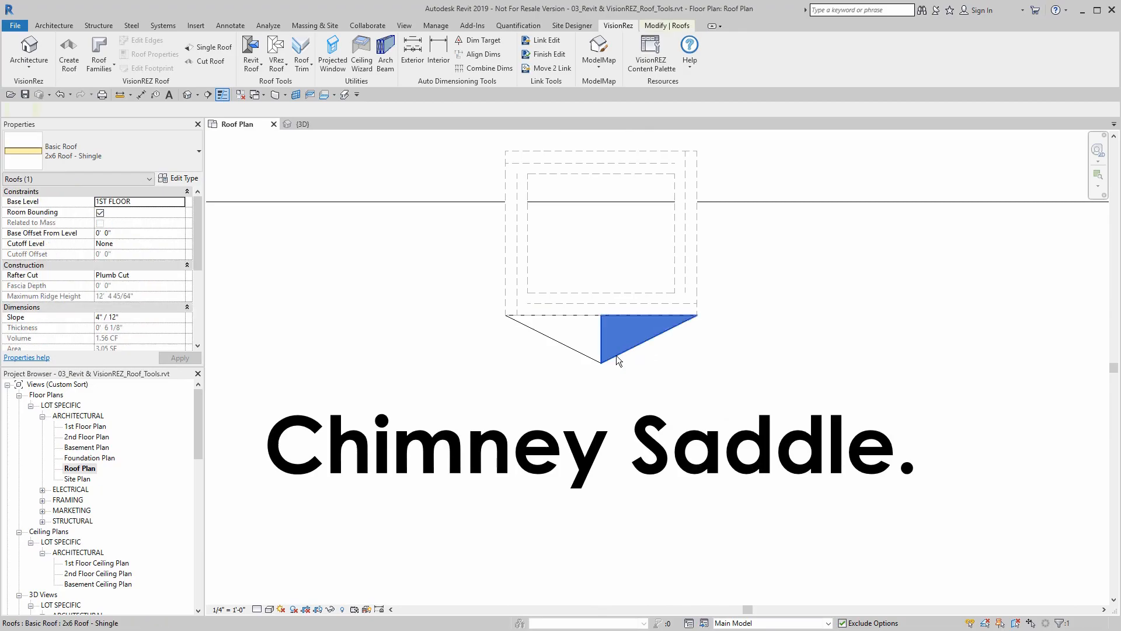
pyautogui.scroll(-5, 485, 334)
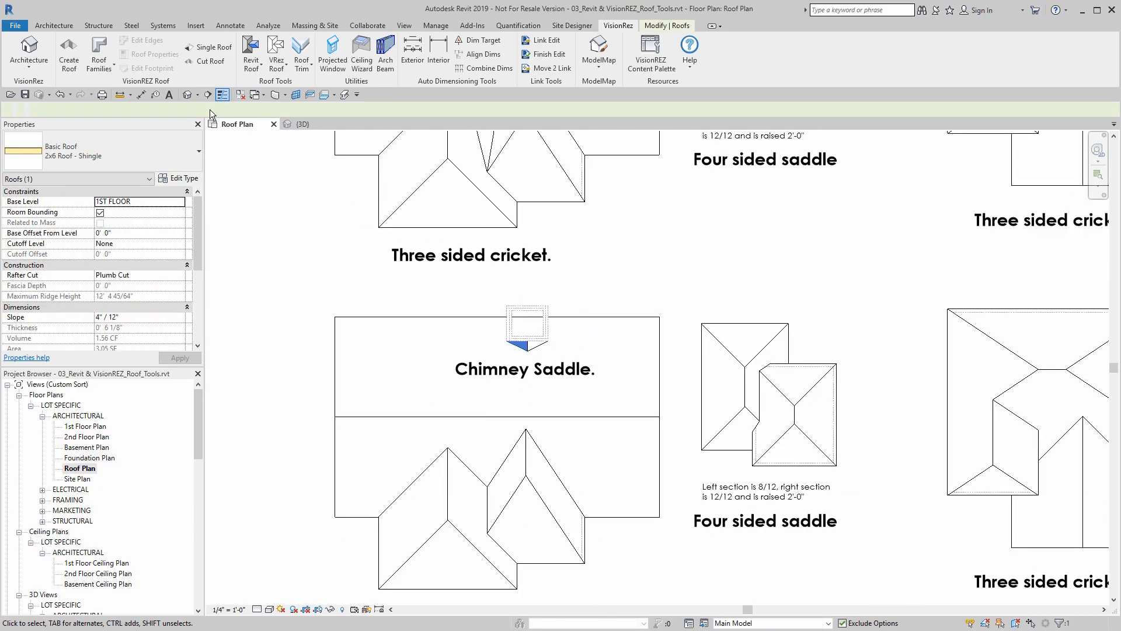
pyautogui.click(302, 124)
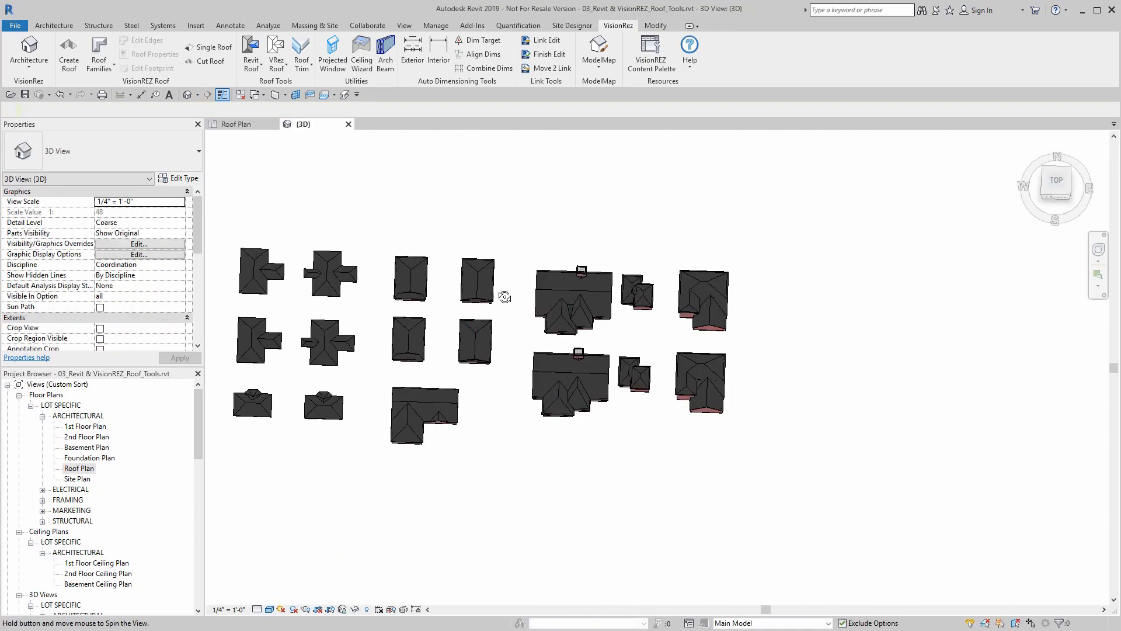
pyautogui.keyDown('shift'); pyautogui.moveTo(504, 297); pyautogui.dragTo(441, 247, button='middle'); pyautogui.keyUp('shift')
pyautogui.scroll(10, 551, 342)
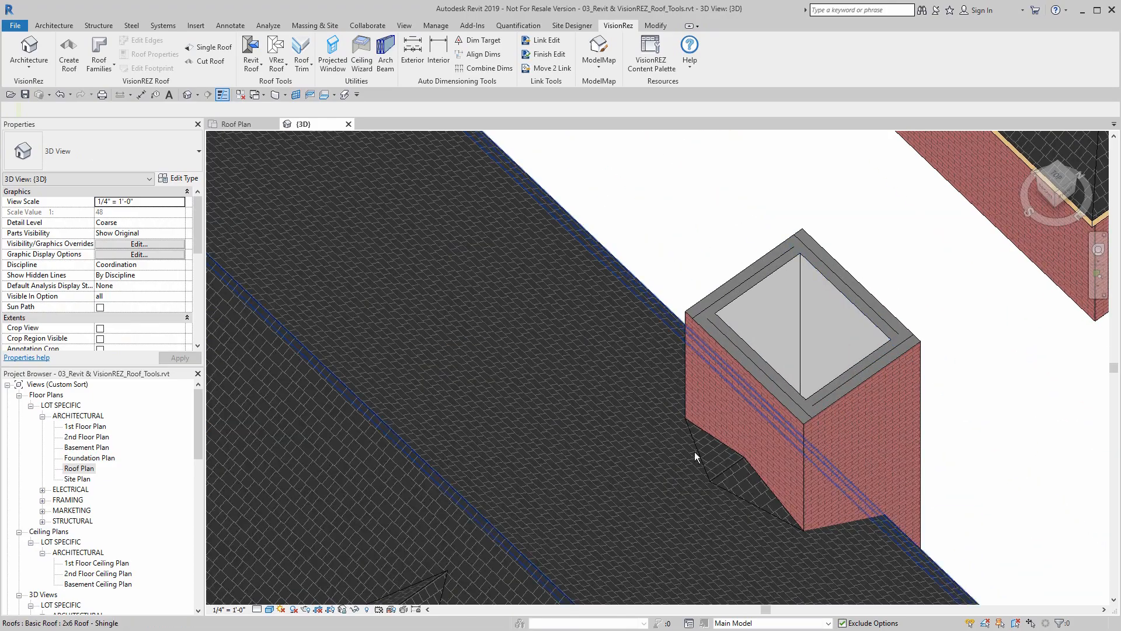
pyautogui.click(712, 461)
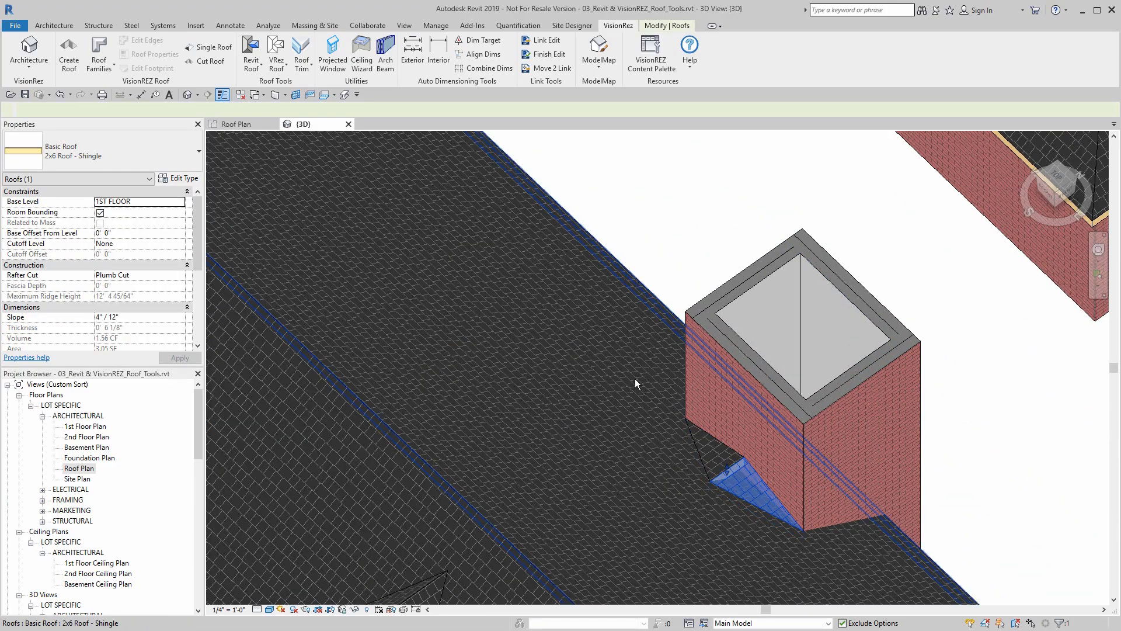
pyautogui.scroll(-6, 636, 378)
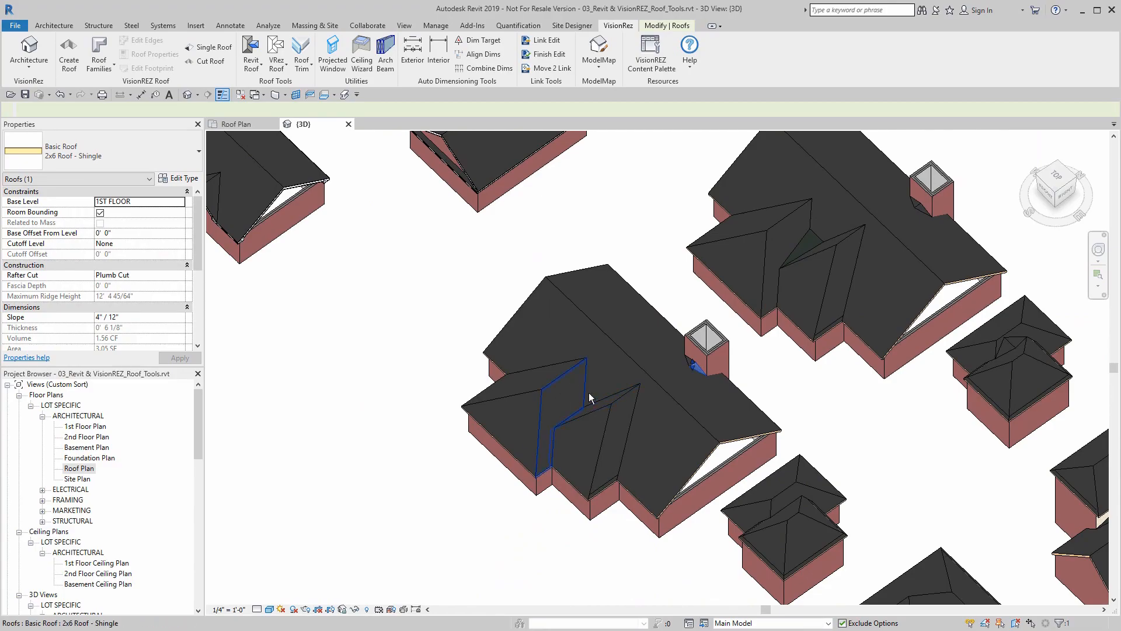
pyautogui.click(600, 220)
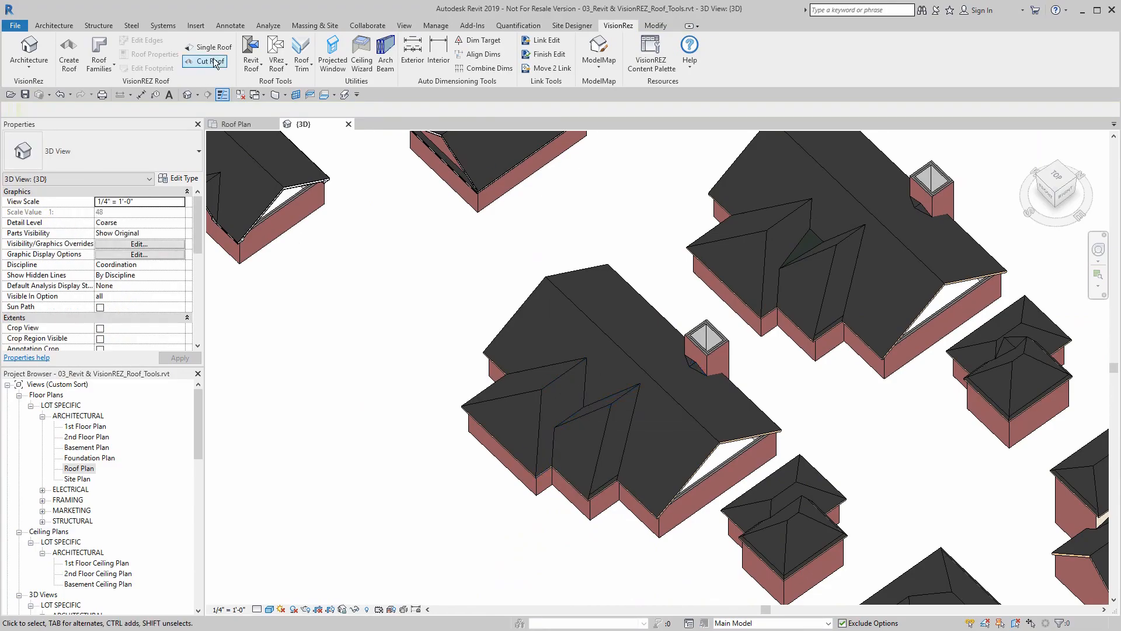
# Step: In the roof plan, set up a Roof Cricket as a 3 Sided Cricket with a 2/12 pitch and the 2x6 Roof - Shingle style
pyautogui.click(237, 124)
pyautogui.scroll(-1, 643, 374)
pyautogui.moveTo(642, 375); pyautogui.dragTo(625, 272, button='middle')
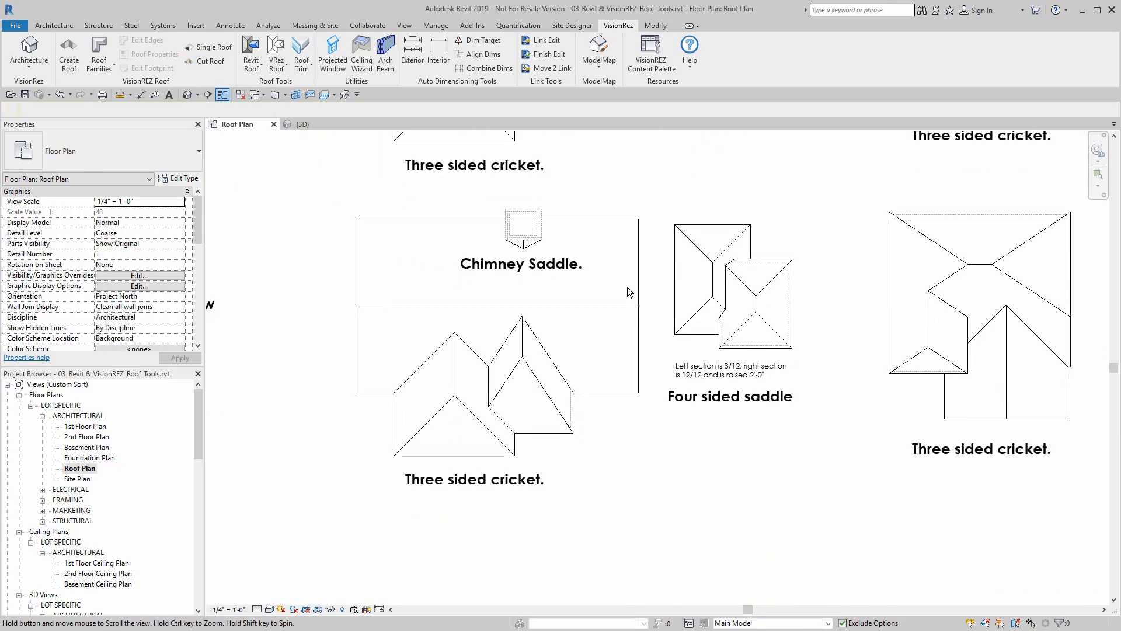
pyautogui.click(277, 68)
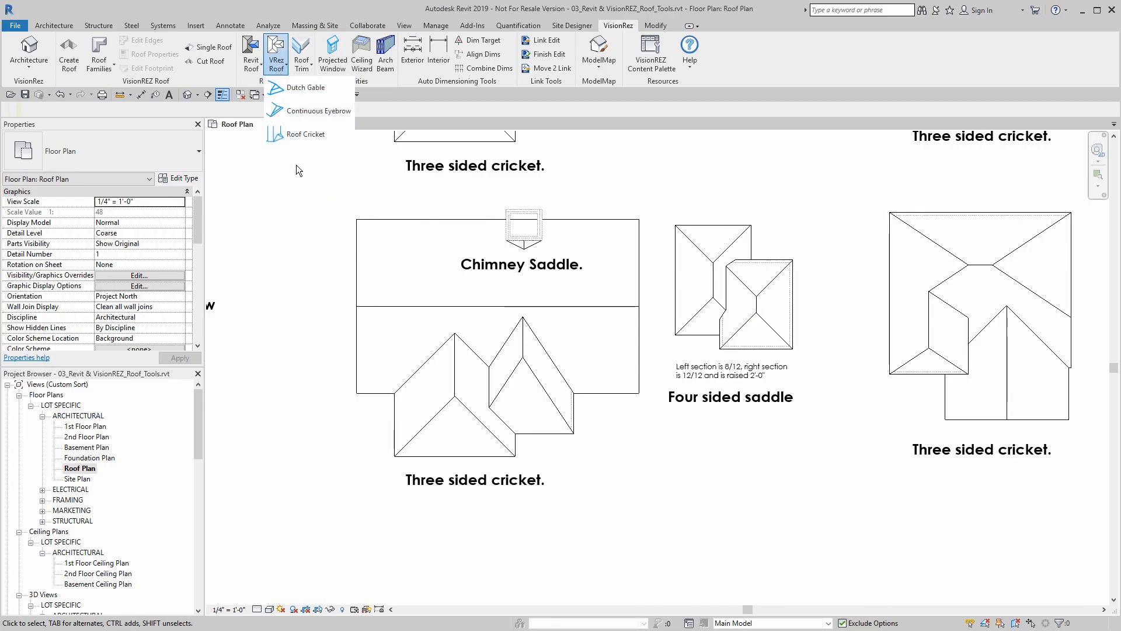
pyautogui.click(293, 134)
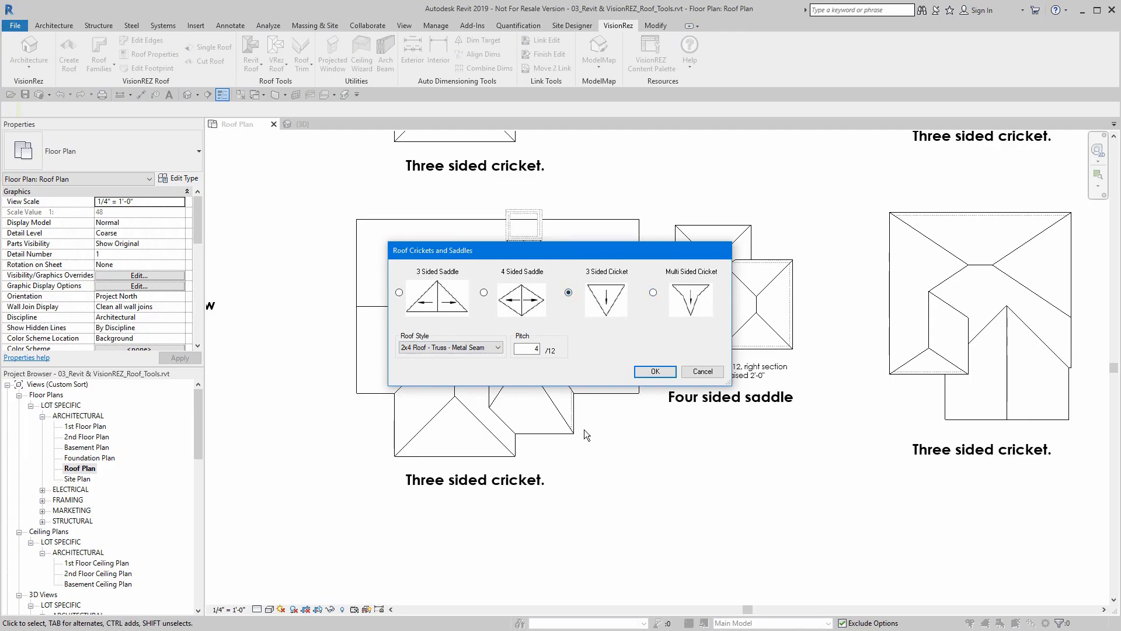
pyautogui.doubleClick(536, 348)
pyautogui.moveTo(554, 251)
pyautogui.mouseDown()
pyautogui.moveTo(510, 157)
pyautogui.moveTo(547, 244)
pyautogui.mouseUp()
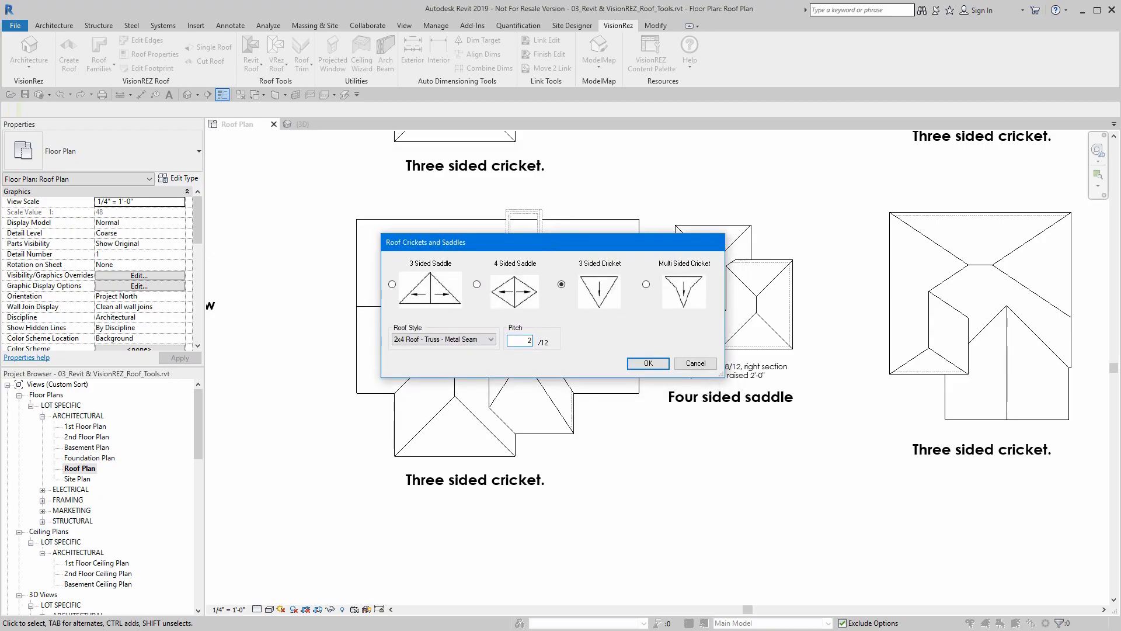
pyautogui.click(416, 337)
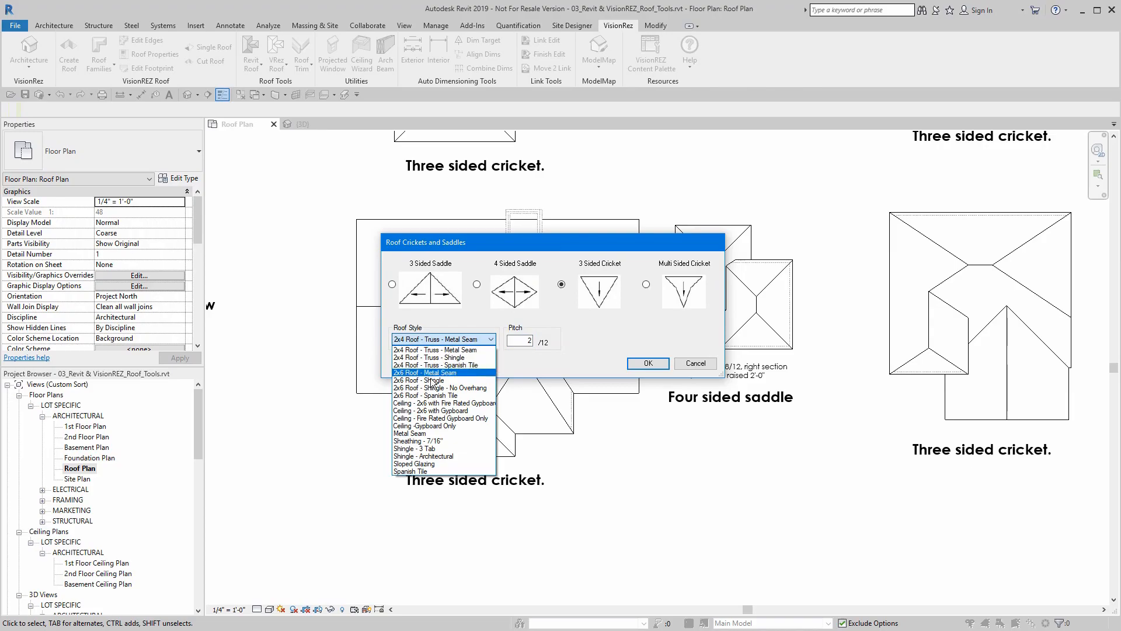
pyautogui.click(399, 380)
pyautogui.click(648, 363)
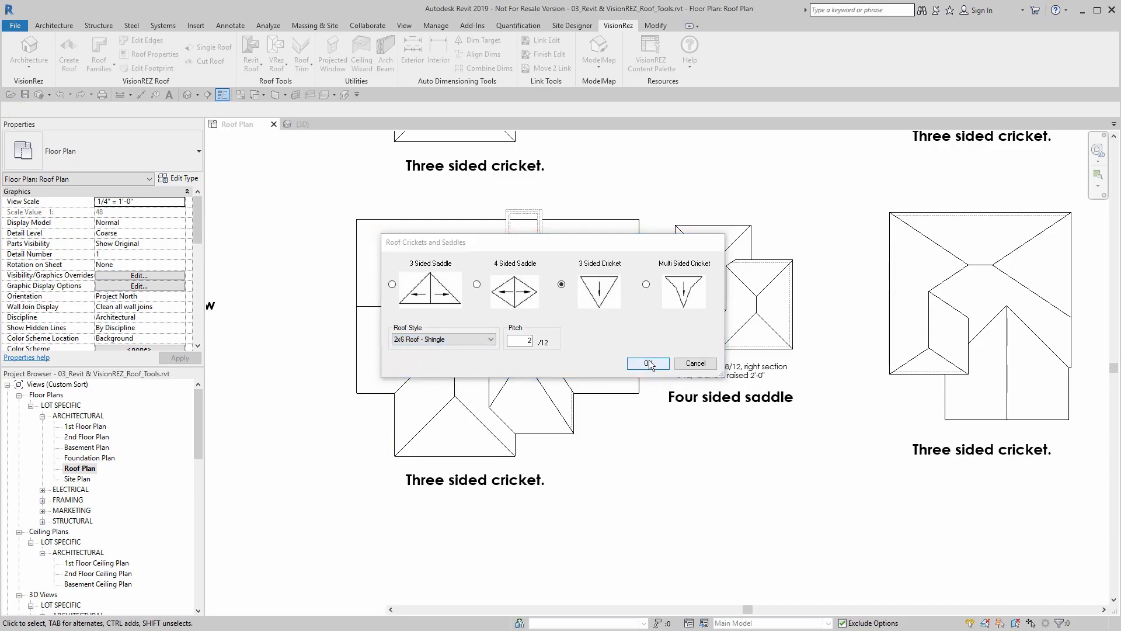
# Step: Place the three-sided cricket between the two projecting roofs below the chimney saddle by picking their two facing slopes
pyautogui.scroll(8, 484, 400)
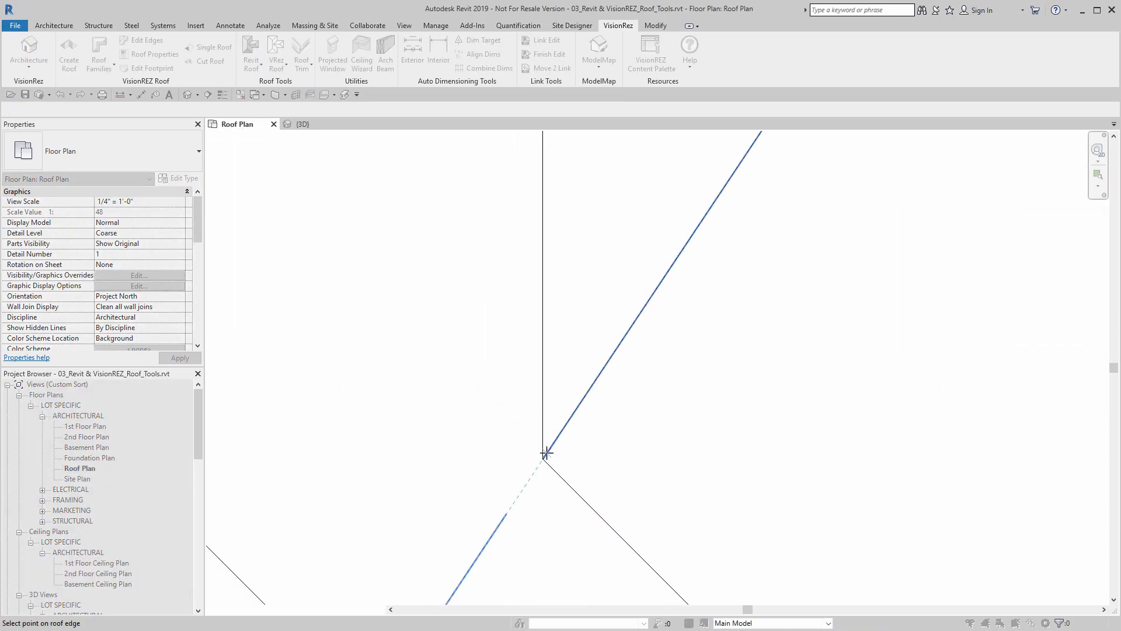
pyautogui.scroll(-8, 525, 431)
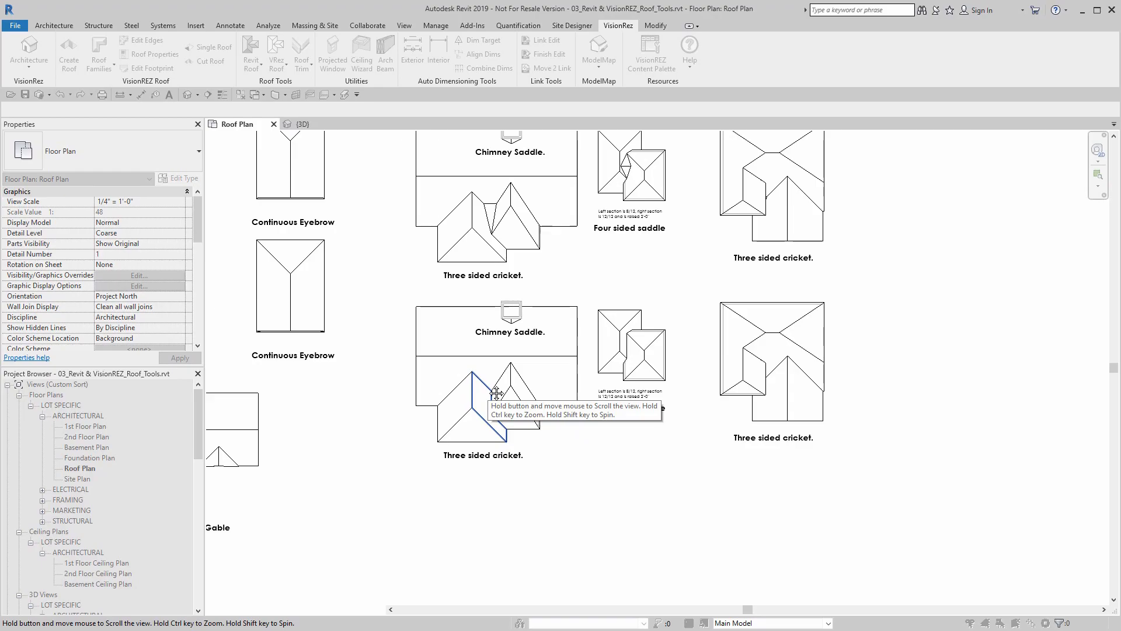
pyautogui.scroll(3, 496, 393)
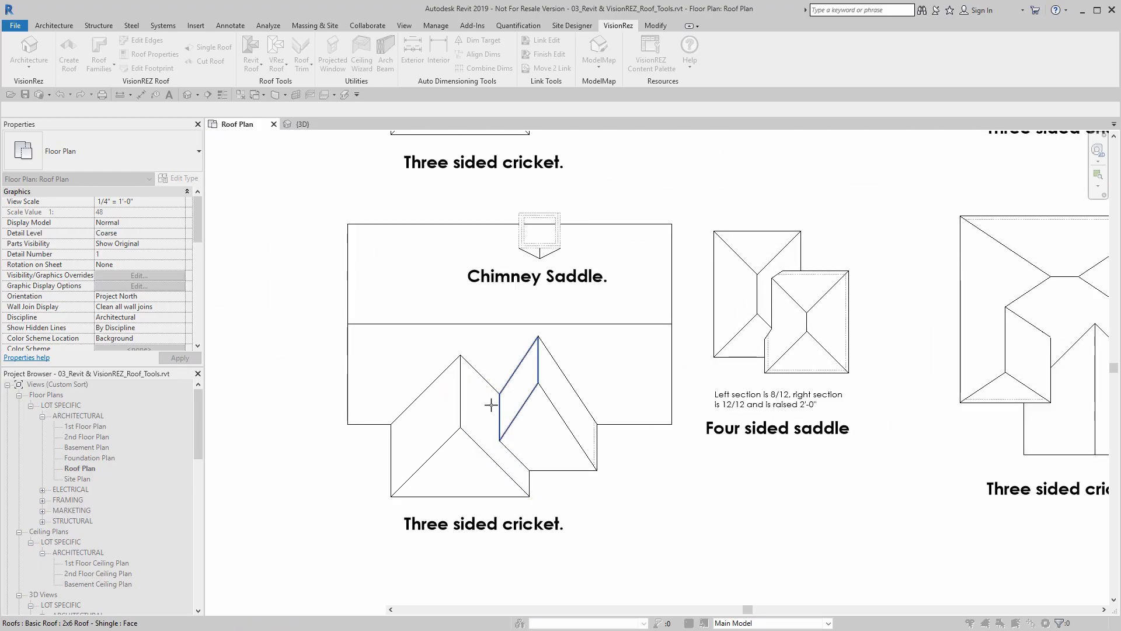
pyautogui.click(488, 404)
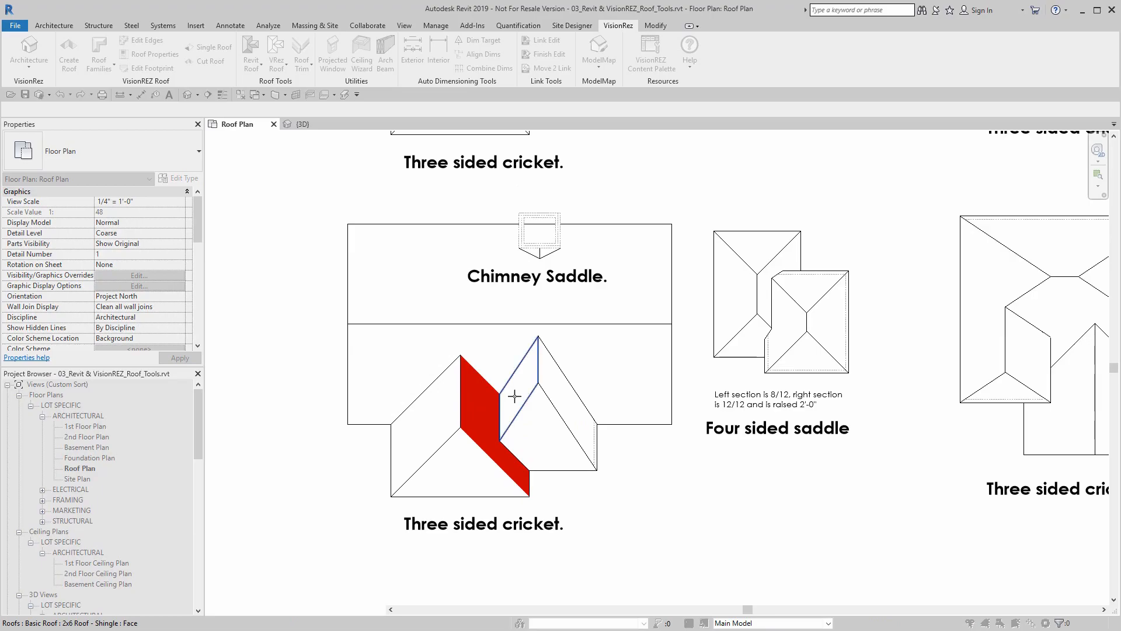
pyautogui.click(514, 395)
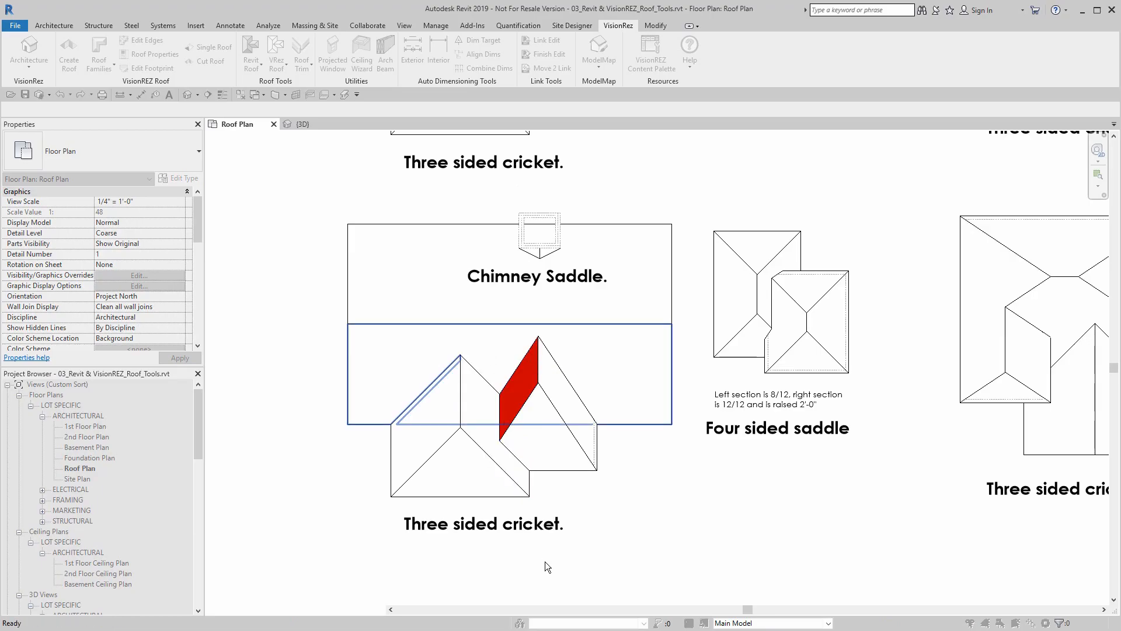
# Step: Examine the new three-sided cricket and its adjoining slopes in plan, and the cricket itself in the 3D view
pyautogui.scroll(3, 519, 389)
pyautogui.click(469, 367)
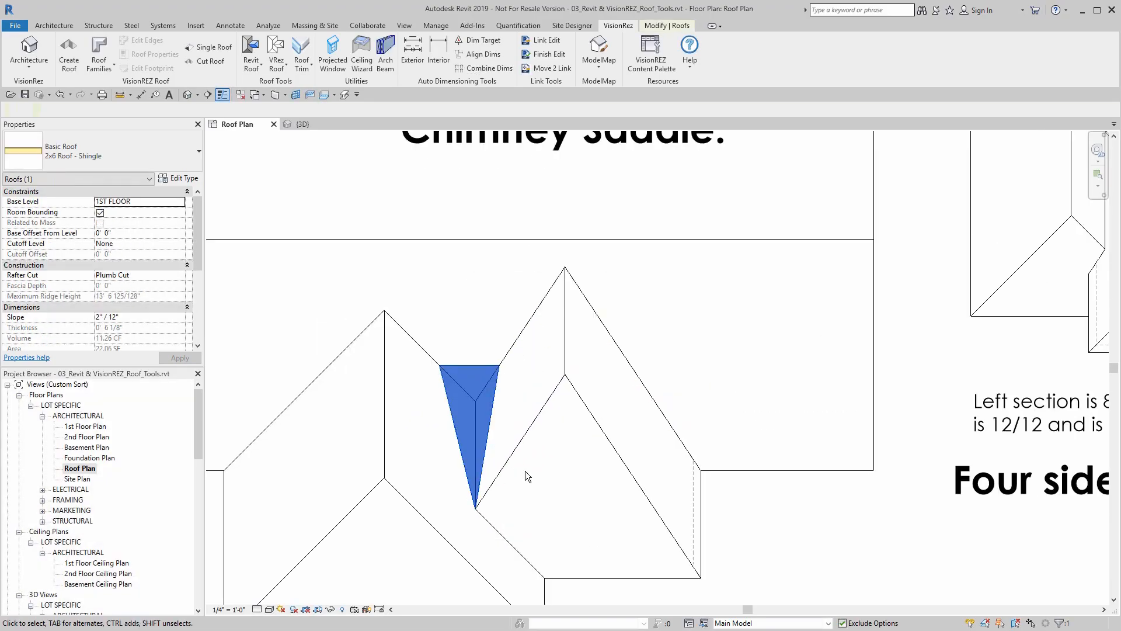
pyautogui.click(541, 392)
pyautogui.click(385, 412)
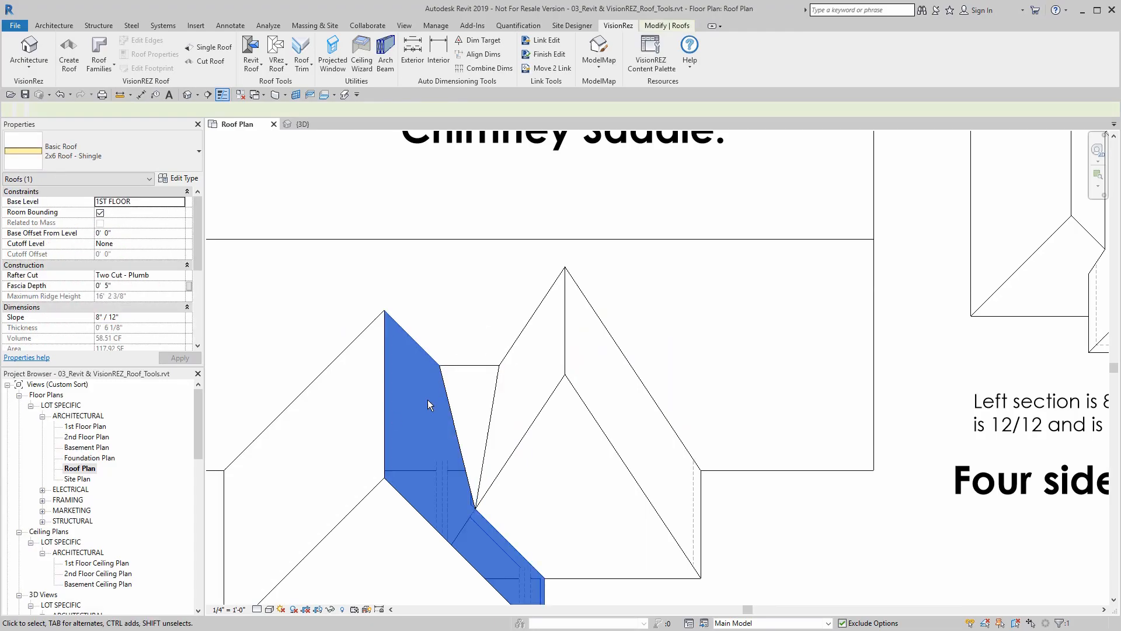
pyautogui.click(478, 371)
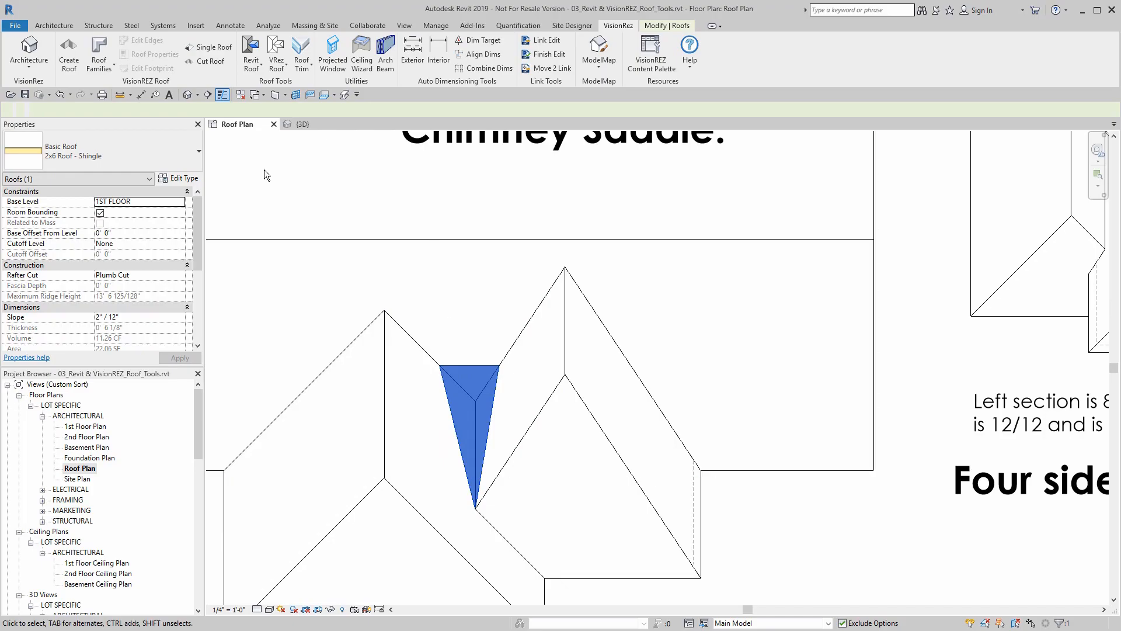
pyautogui.click(186, 95)
pyautogui.scroll(6, 594, 411)
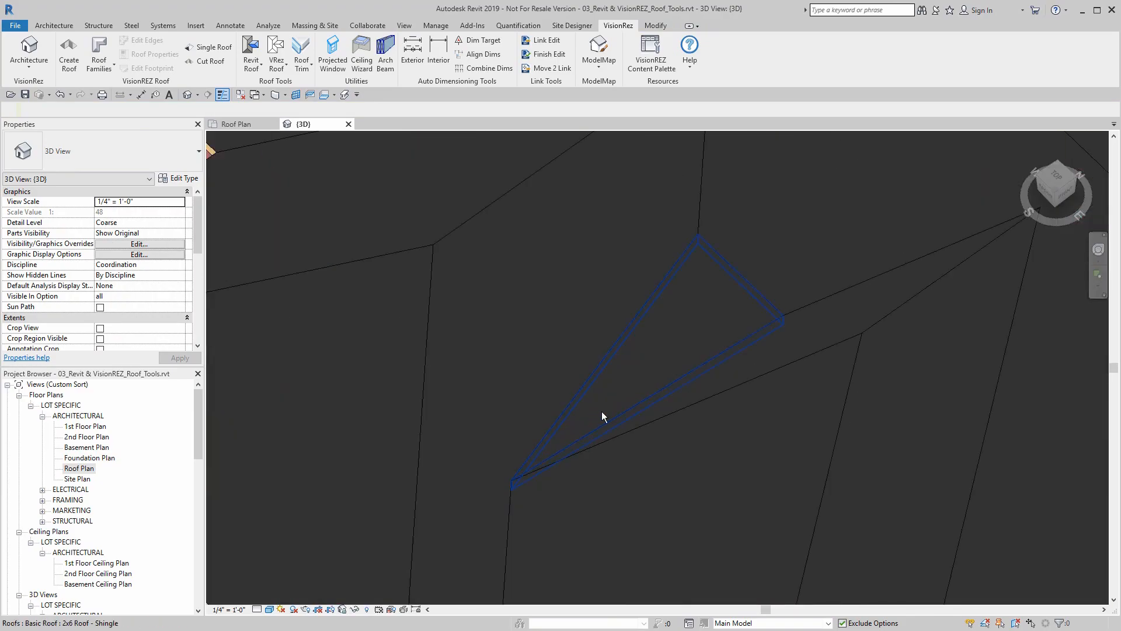
pyautogui.moveTo(580, 445)
pyautogui.keyDown('shift'); pyautogui.mouseDown(button='middle')
pyautogui.moveTo(640, 463)
pyautogui.moveTo(676, 384)
pyautogui.mouseUp(button='middle'); pyautogui.keyUp('shift')
pyautogui.click(683, 447)
pyautogui.scroll(-1, 677, 383)
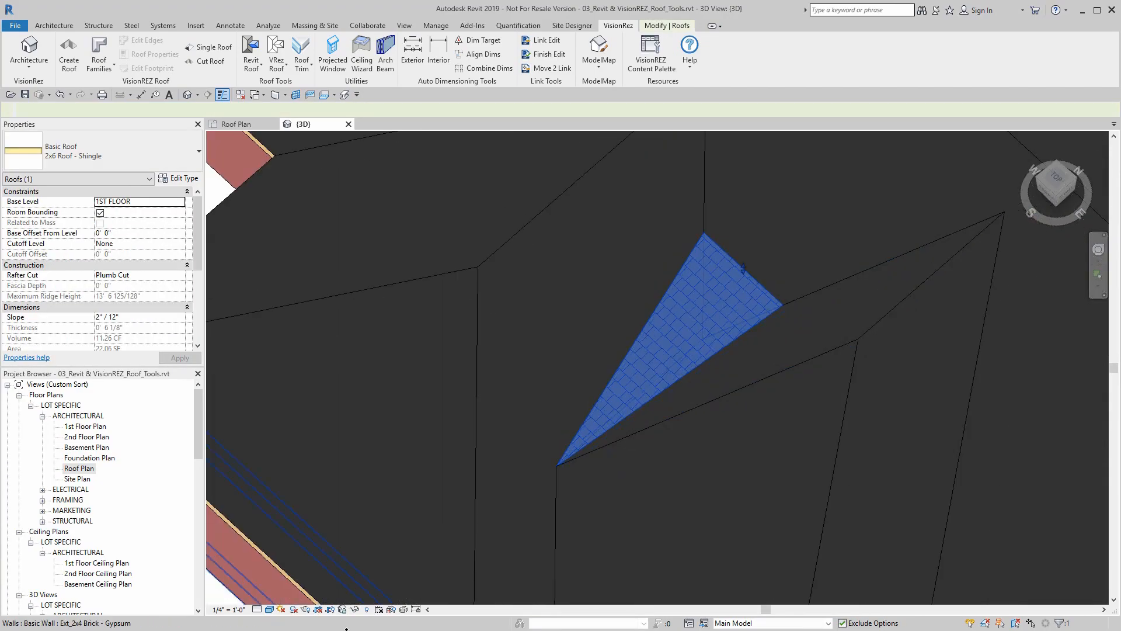
# Step: Display the 3D view in Hidden Line and examine how the three-sided cricket meets the surrounding roofs
pyautogui.click(269, 609)
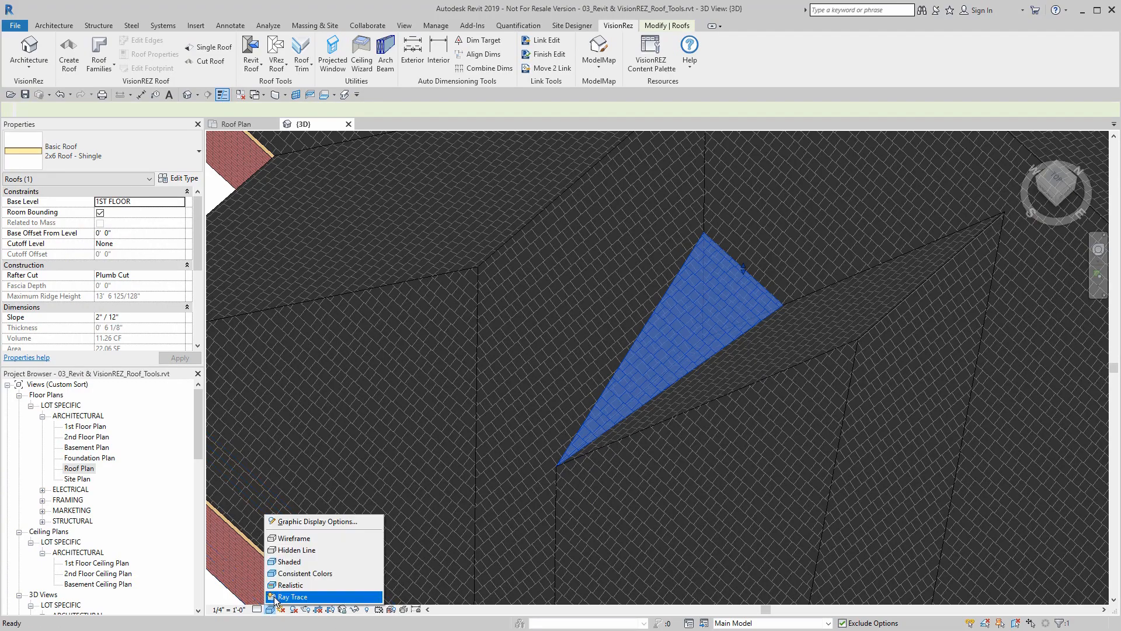
pyautogui.click(289, 550)
pyautogui.moveTo(613, 327); pyautogui.dragTo(803, 161, button='middle')
pyautogui.scroll(-2, 802, 162)
pyautogui.click(394, 479)
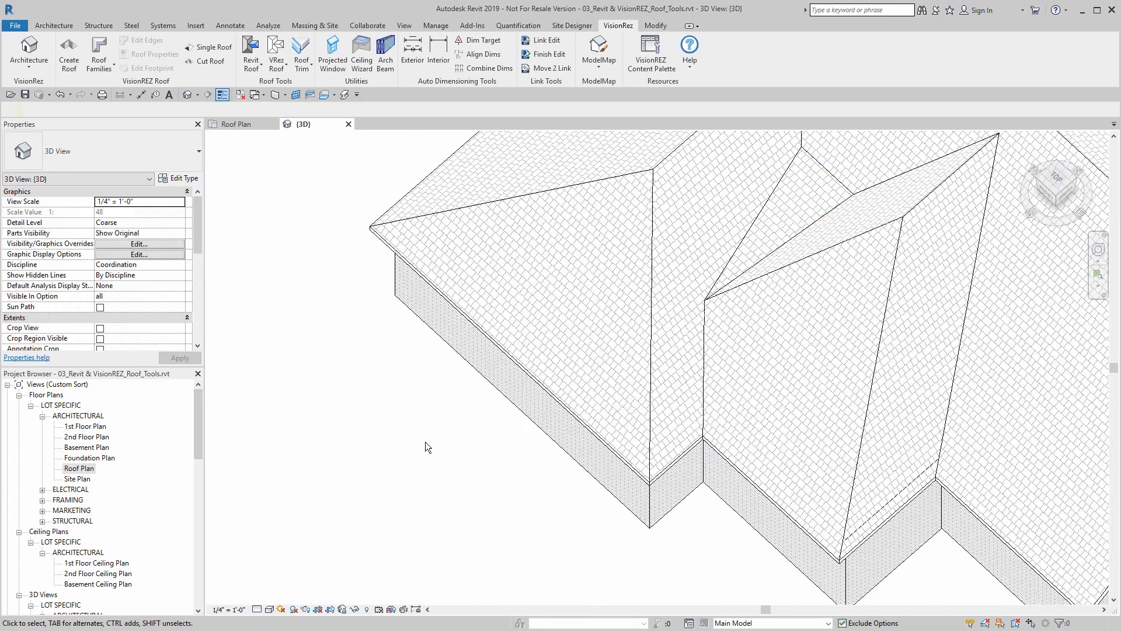
pyautogui.moveTo(429, 448); pyautogui.dragTo(381, 511, button='middle')
pyautogui.scroll(-1, 378, 508)
pyautogui.click(671, 317)
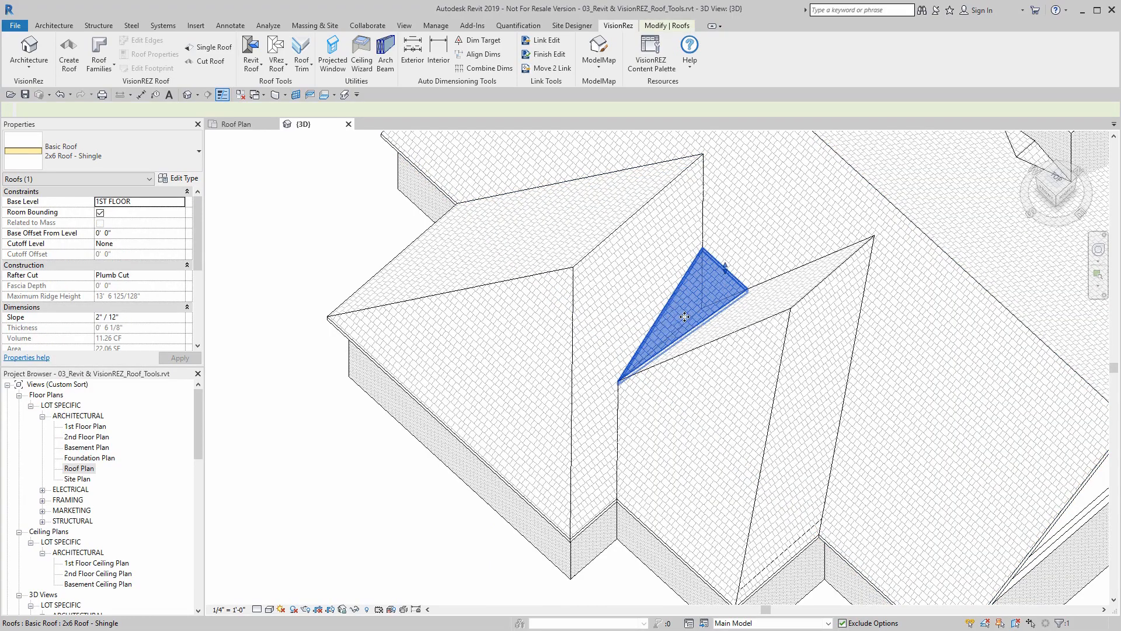
# Step: Change the 3D view from Hidden Line to a shaded visual style
pyautogui.click(269, 609)
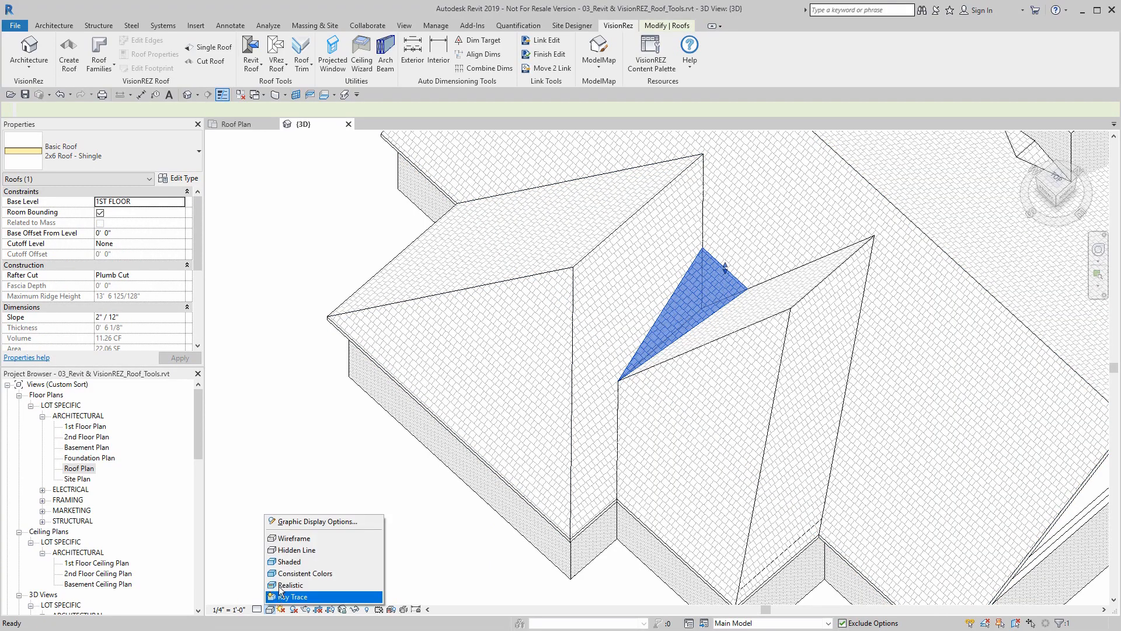
pyautogui.click(304, 564)
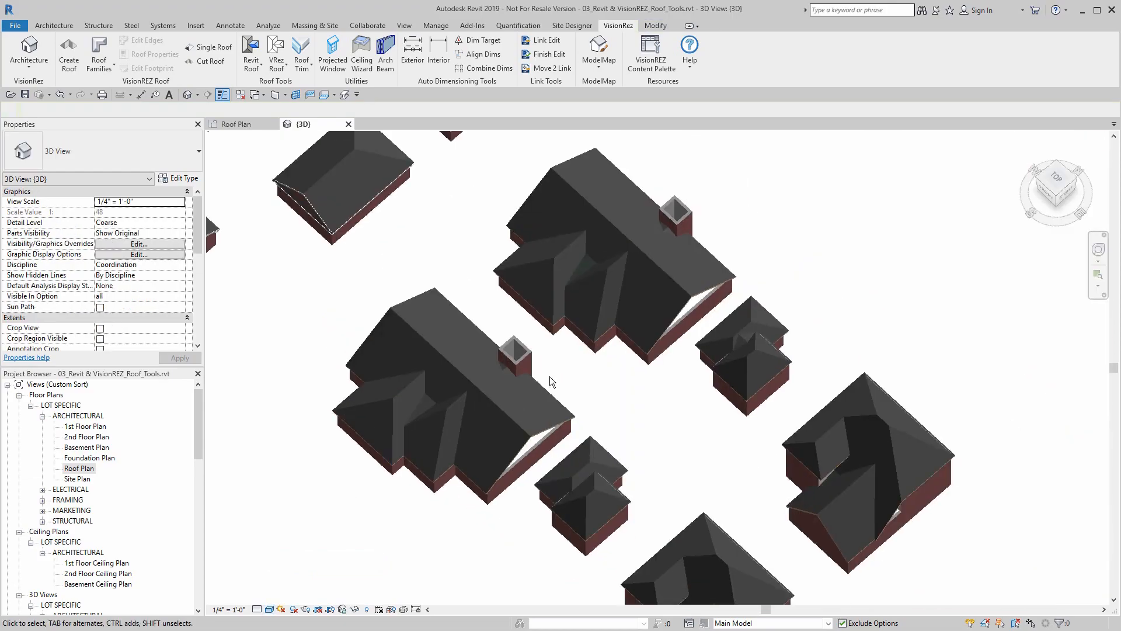
# Step: Return to the Roof Plan and examine the faces of the finished four-sided saddle in the upper sample
pyautogui.scroll(-1, 549, 377)
pyautogui.keyDown('shift'); pyautogui.moveTo(586, 408); pyautogui.dragTo(668, 531, button='middle'); pyautogui.keyUp('shift')
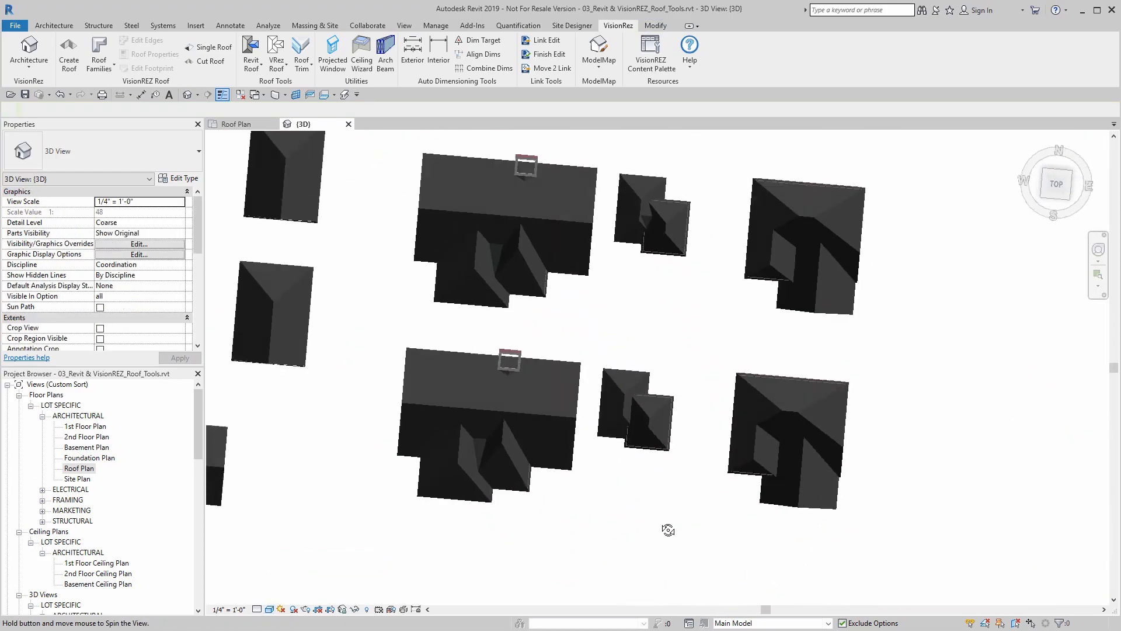
pyautogui.click(229, 125)
pyautogui.scroll(-8, 667, 324)
pyautogui.moveTo(667, 325); pyautogui.dragTo(446, 346, button='middle')
pyautogui.moveTo(571, 291); pyautogui.dragTo(589, 454, button='middle')
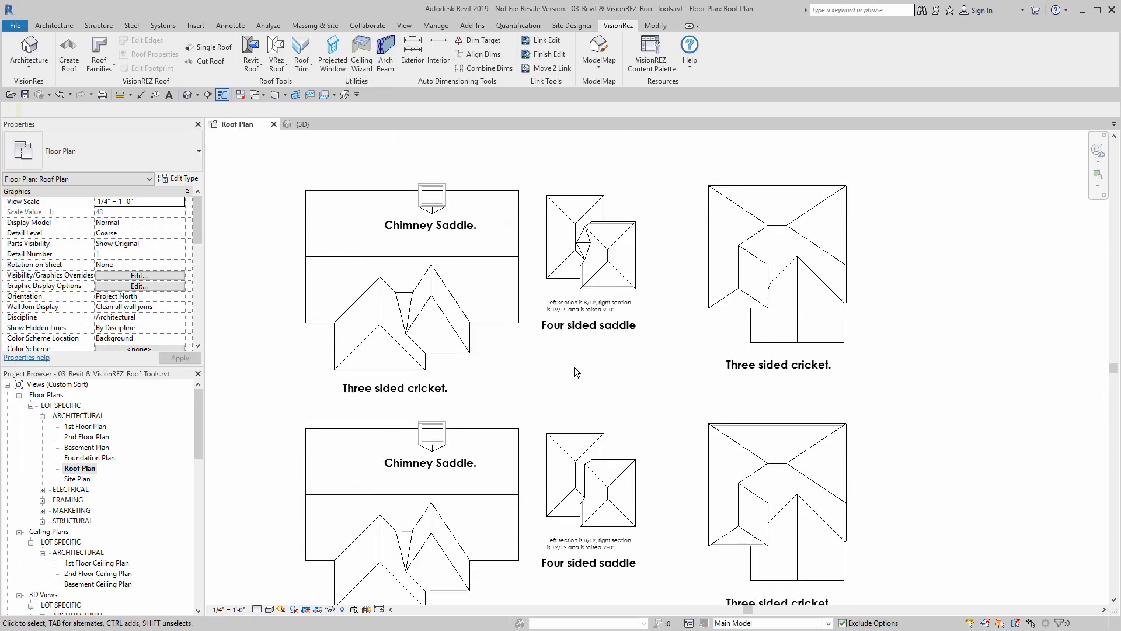
pyautogui.scroll(3, 554, 216)
pyautogui.scroll(5, 582, 253)
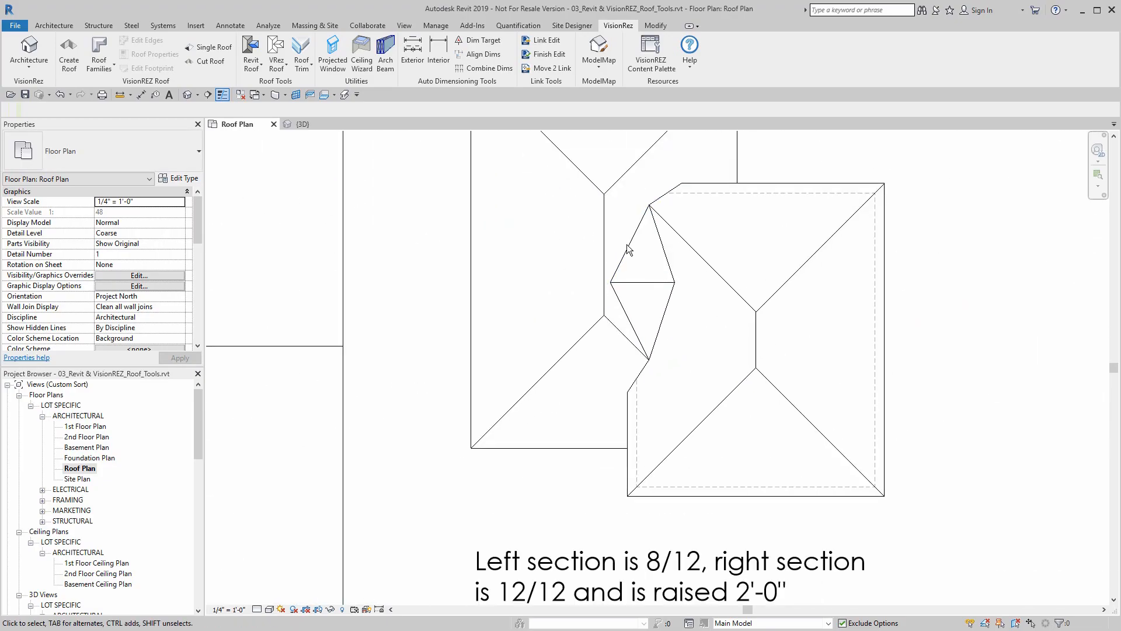
pyautogui.click(629, 248)
pyautogui.click(663, 315)
pyautogui.scroll(-2, 643, 263)
pyautogui.moveTo(643, 263); pyautogui.dragTo(571, 245, button='middle')
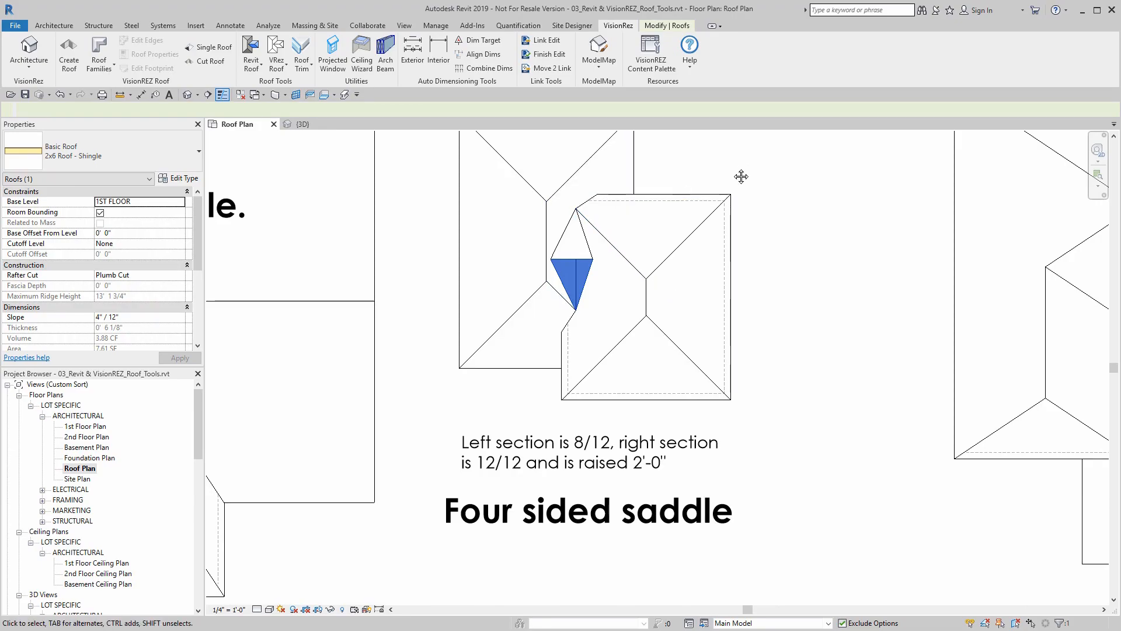
# Step: Inspect the properties of the roof faces around the finished four-sided saddle and read the pitch note below it
pyautogui.scroll(-1, 741, 175)
pyautogui.moveTo(740, 176); pyautogui.dragTo(718, 286, button='middle')
pyautogui.click(688, 251)
pyautogui.click(659, 297)
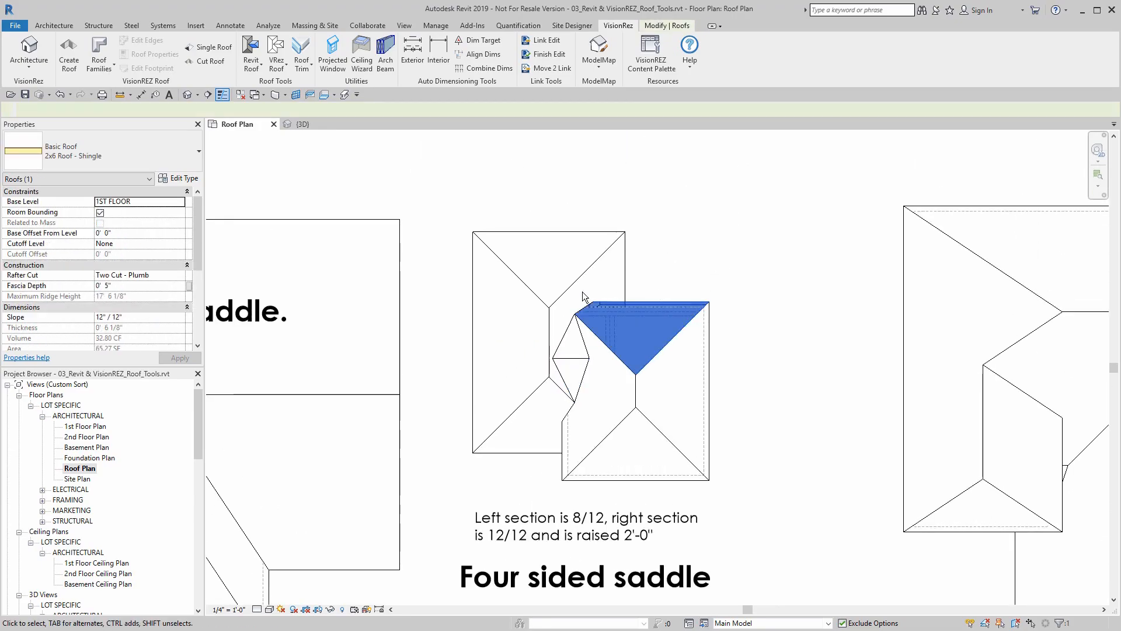
pyautogui.click(638, 275)
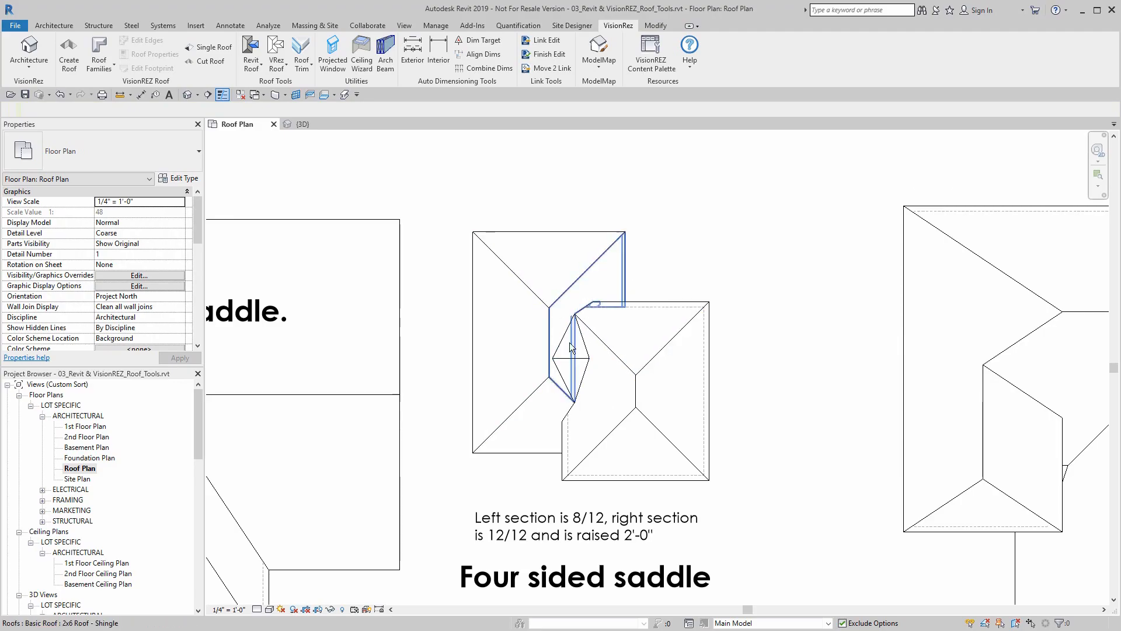
pyautogui.moveTo(541, 353); pyautogui.dragTo(543, 115, button='middle')
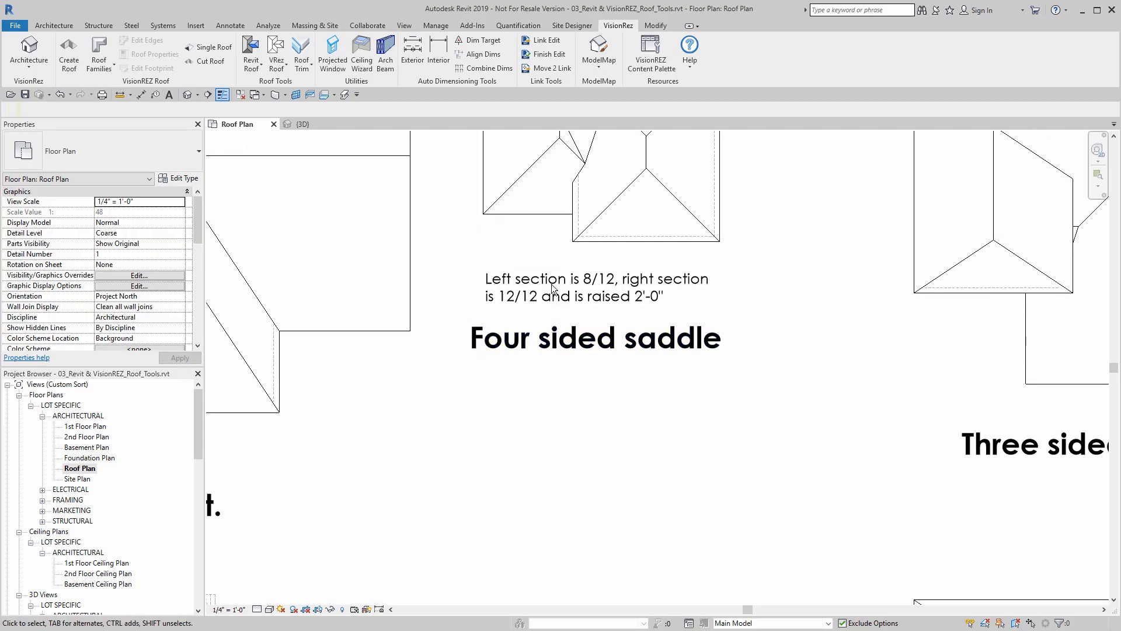
# Step: Place a 4 Sided Saddle in 2x6 Roof - Shingle at 4/12 pitch between the facing slopes of the lower pair of hip roofs
pyautogui.scroll(-2, 608, 464)
pyautogui.moveTo(608, 464); pyautogui.dragTo(598, 196, button='middle')
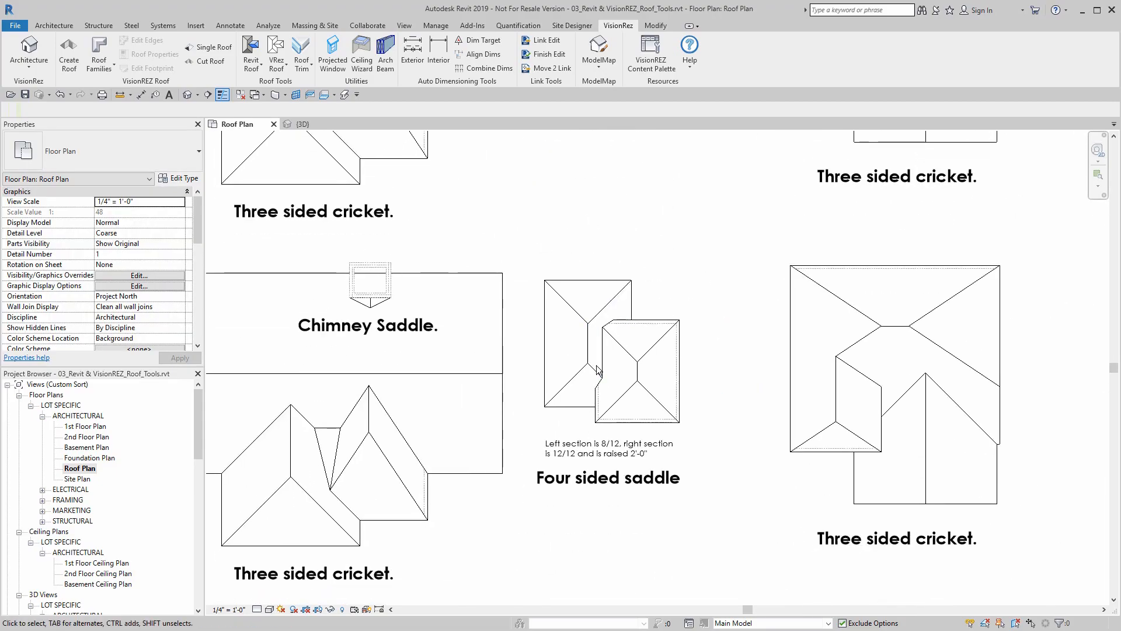
pyautogui.scroll(3, 595, 365)
pyautogui.press('Return')
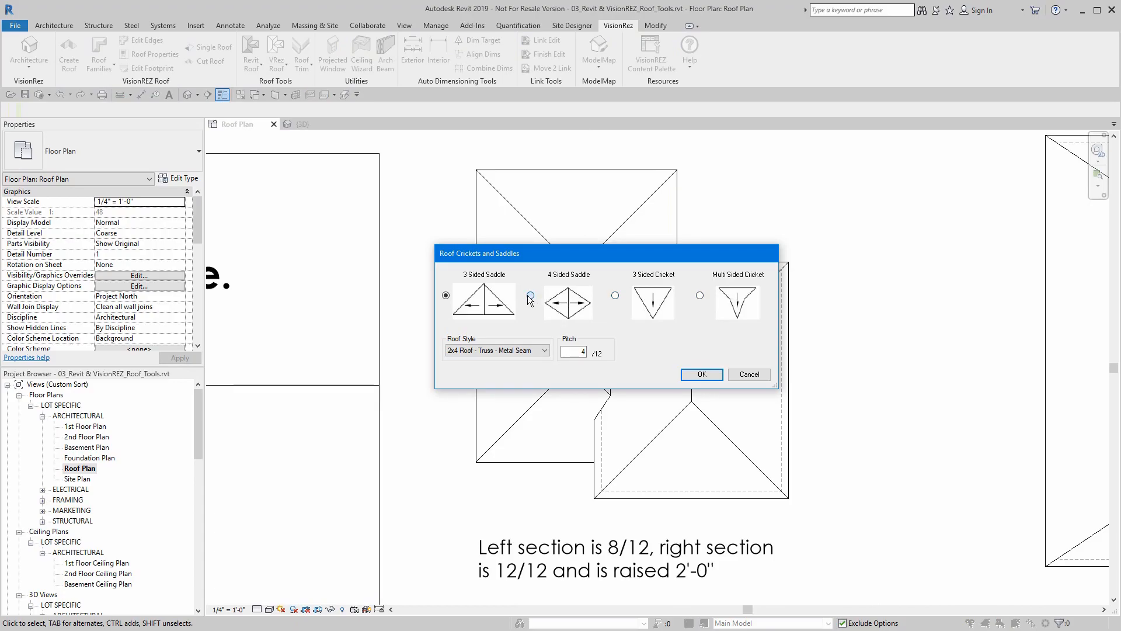
pyautogui.click(474, 351)
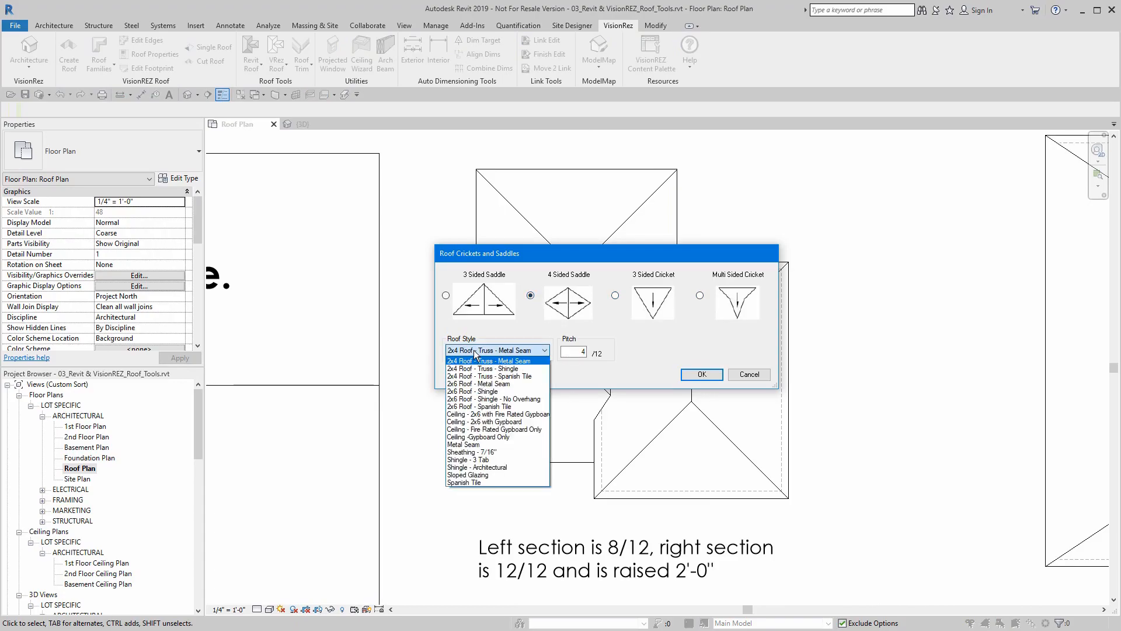
pyautogui.click(454, 392)
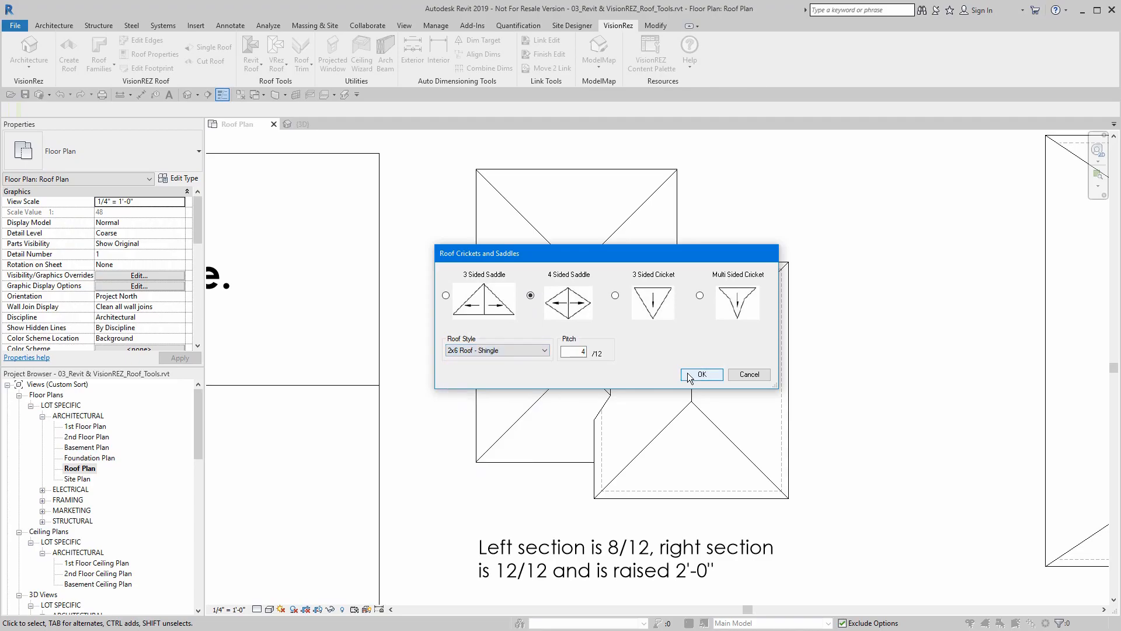
pyautogui.click(701, 374)
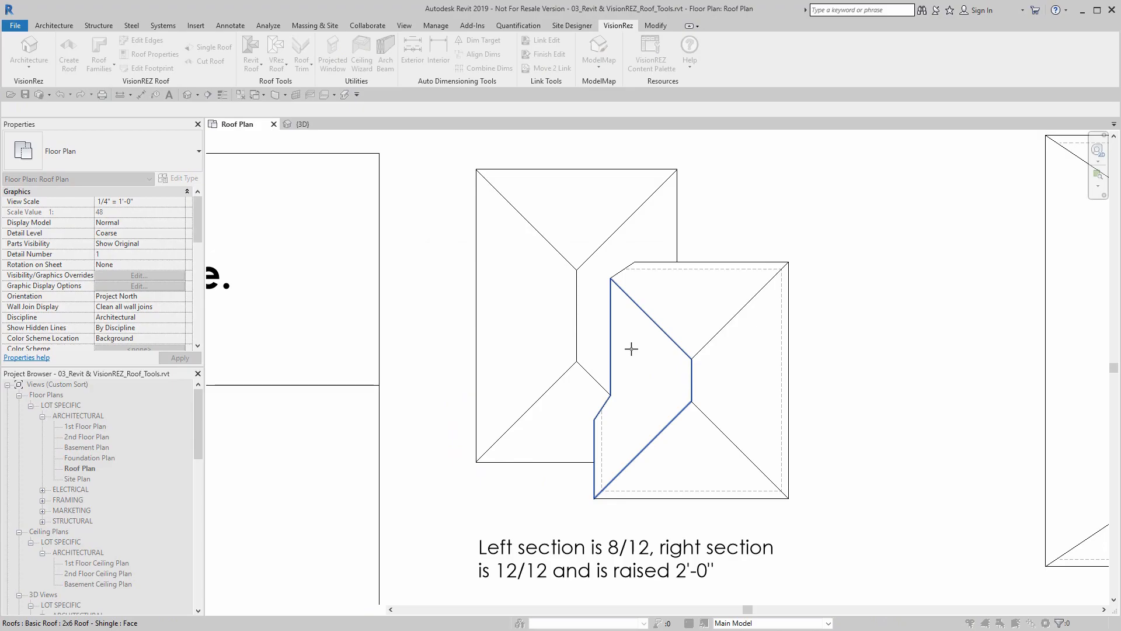
pyautogui.click(641, 346)
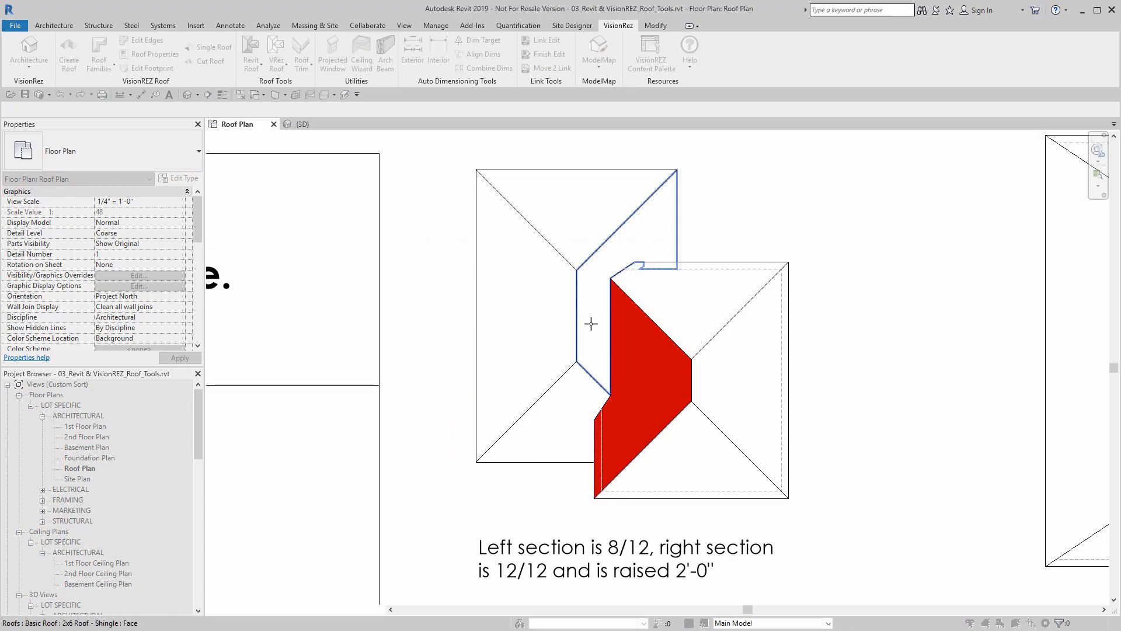
# Step: Examine the new four-sided saddle between the two hip roofs in the 3D view
pyautogui.click(187, 95)
pyautogui.scroll(3, 619, 387)
pyautogui.keyDown('shift'); pyautogui.moveTo(619, 386); pyautogui.dragTo(527, 310, button='middle'); pyautogui.keyUp('shift')
pyautogui.scroll(3, 535, 541)
pyautogui.moveTo(535, 541); pyautogui.dragTo(569, 341, button='middle')
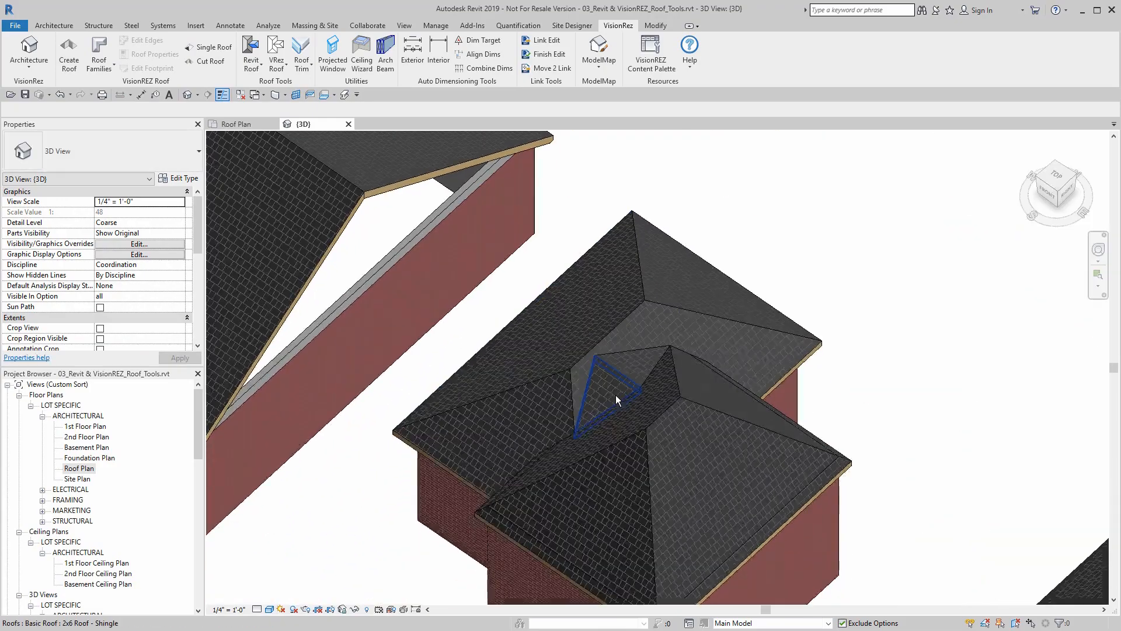
pyautogui.scroll(3, 605, 389)
# Step: Display the 3D view in Hidden Line and examine how the four-sided saddle's faces meet the hip roofs
pyautogui.click(269, 608)
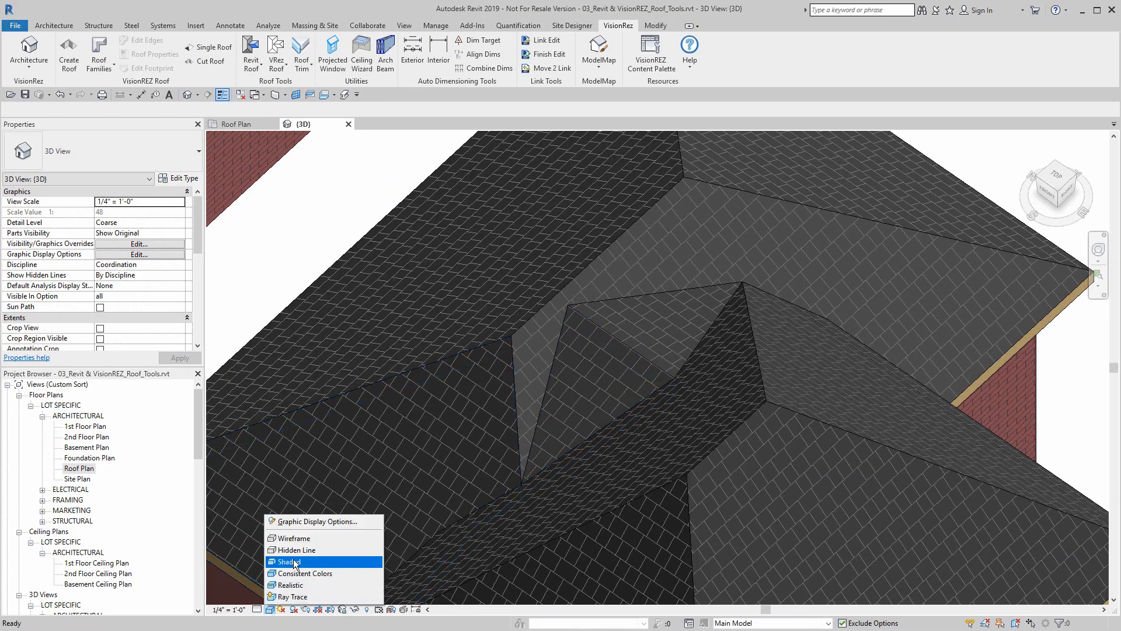
pyautogui.click(296, 551)
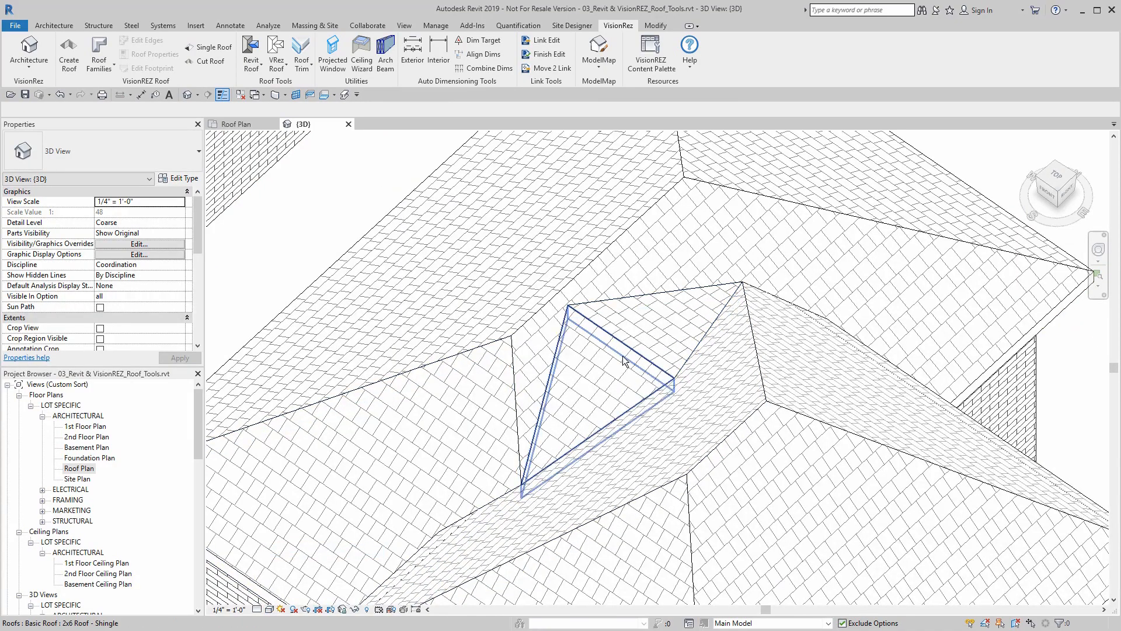
pyautogui.click(675, 320)
pyautogui.press('Escape')
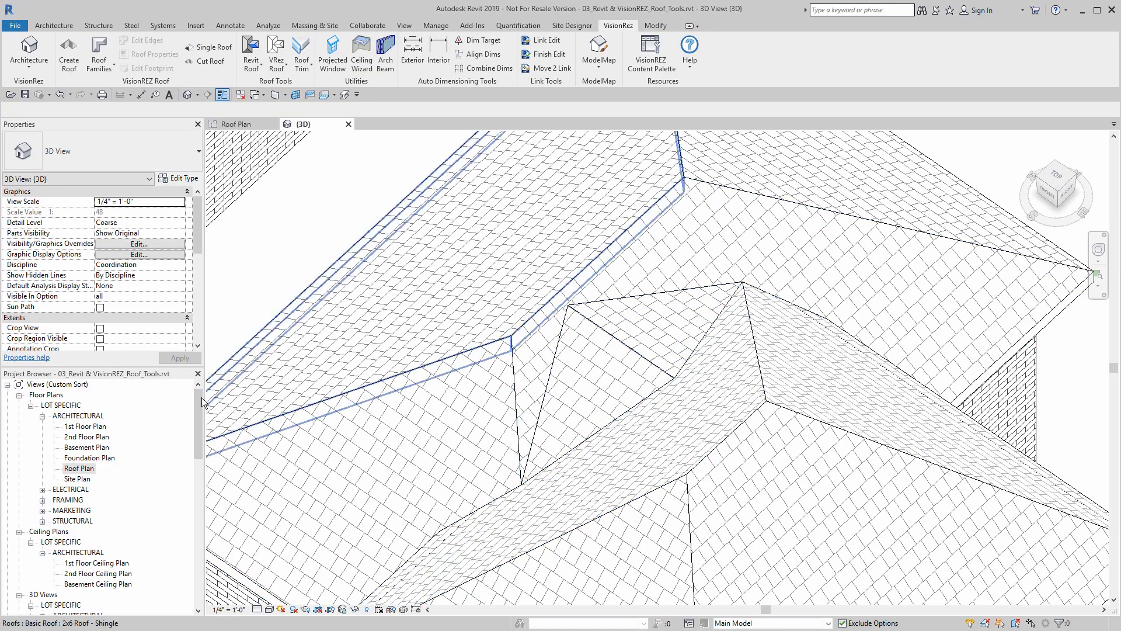
# Step: In the Roof Plan, temporarily hide the two small hip faces covering the finished three-sided cricket in the upper sample
pyautogui.click(237, 125)
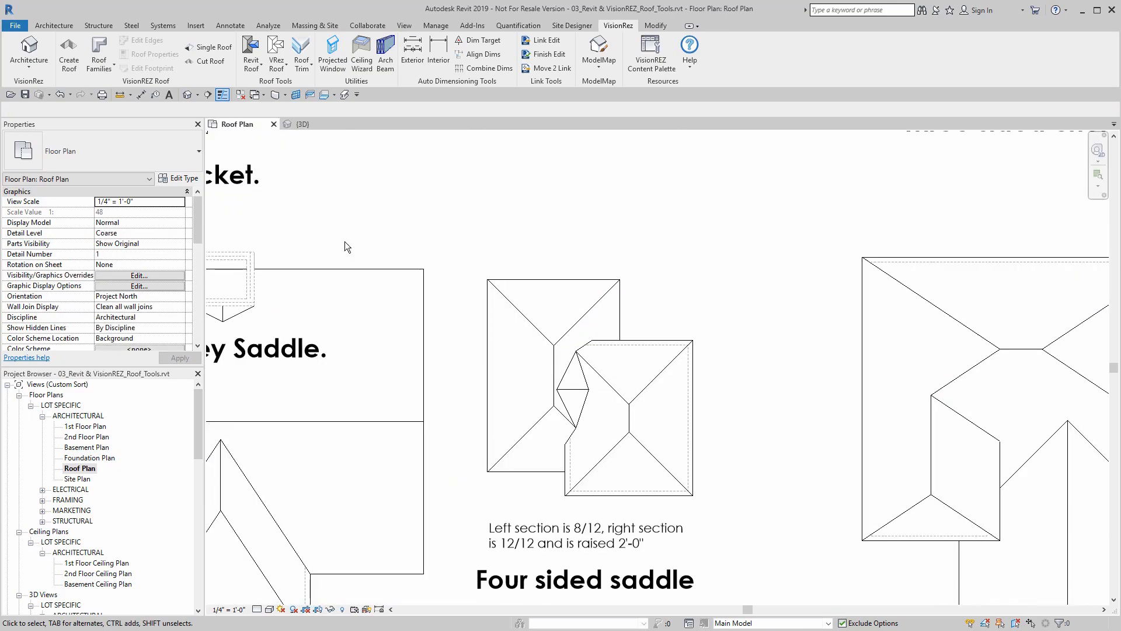
pyautogui.scroll(-3, 508, 220)
pyautogui.moveTo(543, 239); pyautogui.dragTo(497, 410, button='middle')
pyautogui.scroll(-2, 499, 407)
pyautogui.scroll(5, 600, 320)
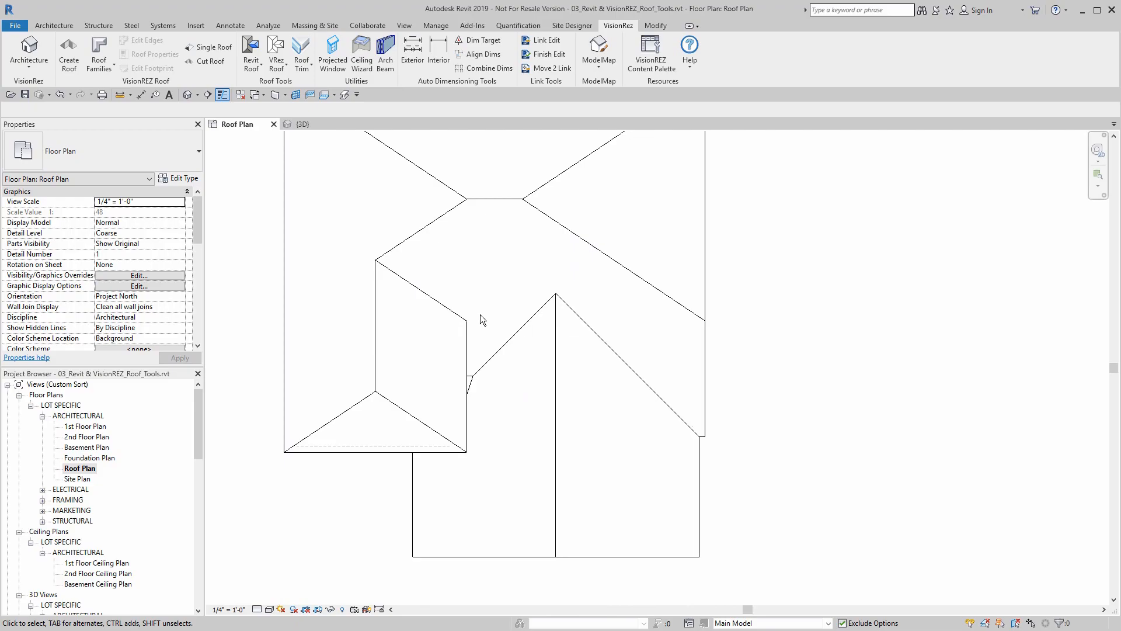
pyautogui.click(467, 321)
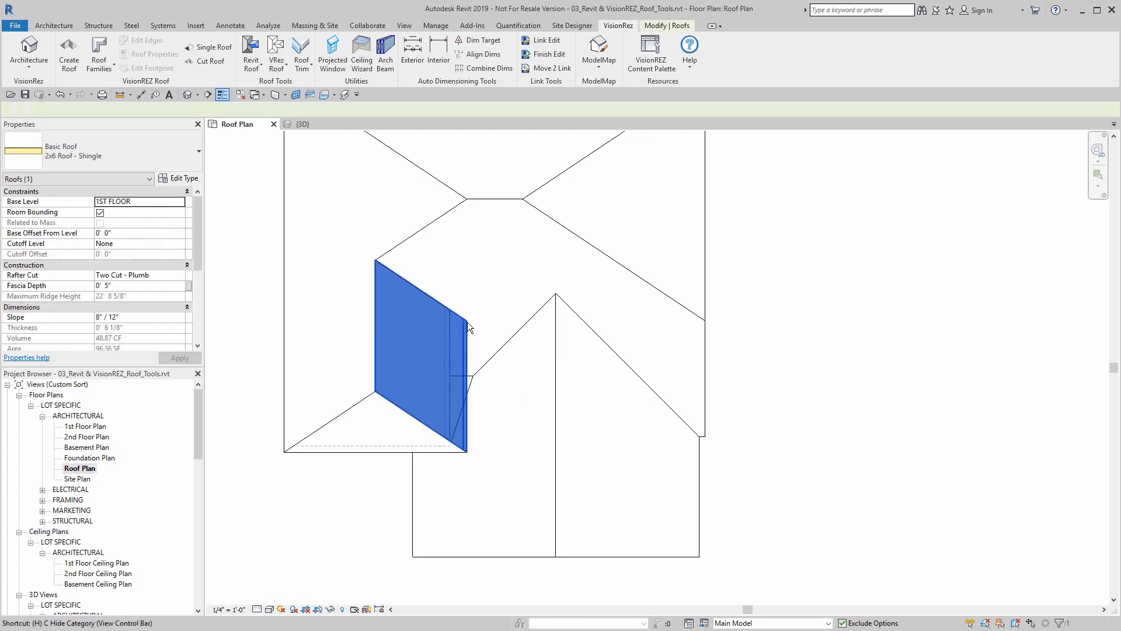
pyautogui.press('h')
pyautogui.press('h')
pyautogui.click(408, 414)
pyautogui.press('h')
pyautogui.press('h')
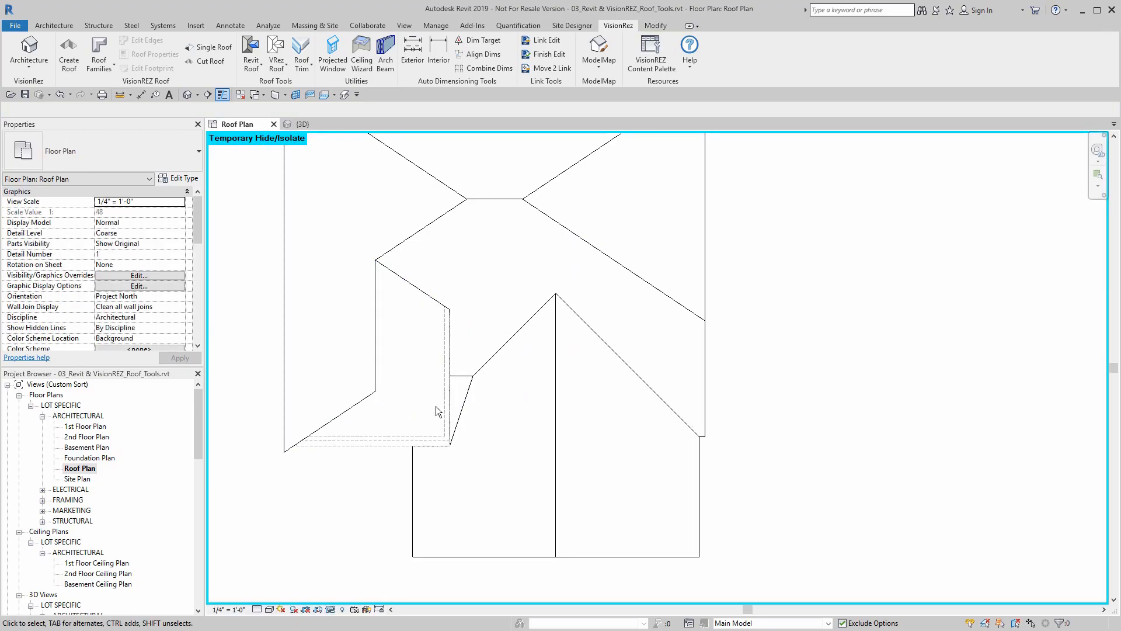
# Step: Inspect the exposed cricket's properties and reset the temporary hide
pyautogui.scroll(3, 435, 405)
pyautogui.click(482, 345)
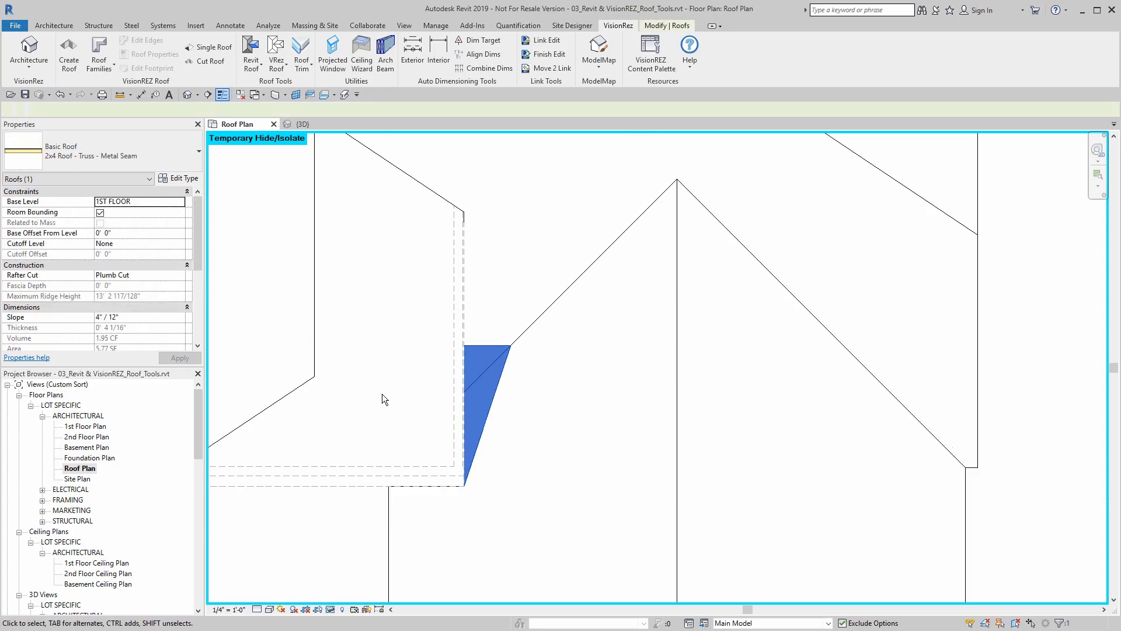
pyautogui.press('h')
pyautogui.press('r')
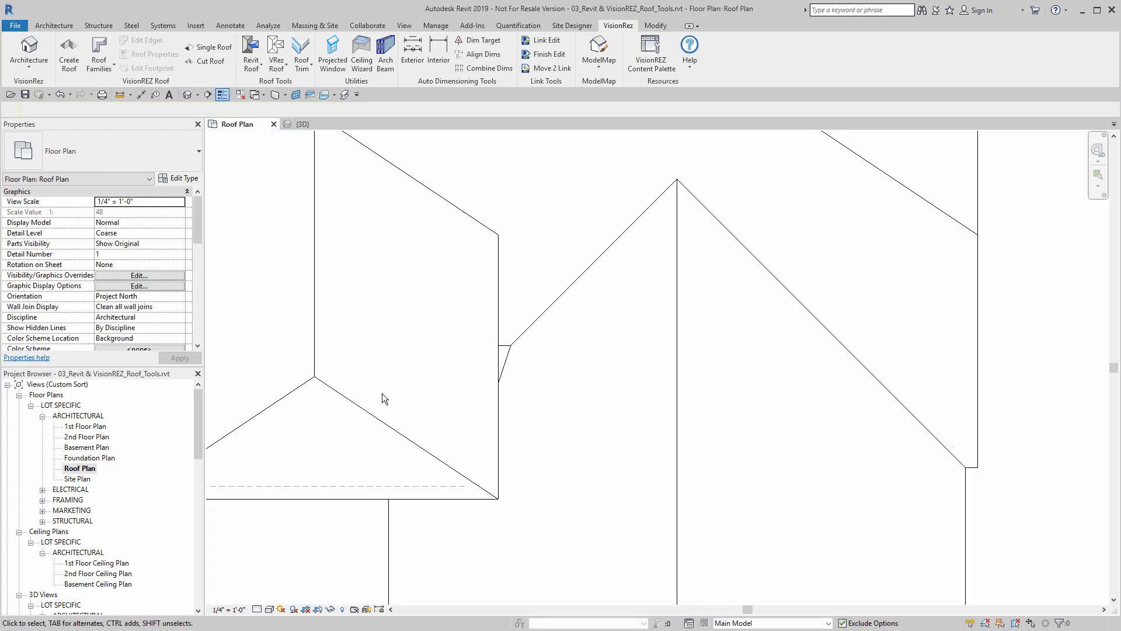
# Step: In the lower three-sided cricket sample, temporarily hide the small hip roof's two faces that overhang the wall corner beside the gable
pyautogui.scroll(-4, 494, 432)
pyautogui.moveTo(494, 432); pyautogui.dragTo(489, 251, button='middle')
pyautogui.scroll(-1, 487, 394)
pyautogui.moveTo(487, 394); pyautogui.dragTo(496, 143, button='middle')
pyautogui.scroll(-1, 508, 292)
pyautogui.scroll(10, 516, 344)
pyautogui.scroll(-1, 441, 325)
pyautogui.moveTo(440, 324); pyautogui.dragTo(535, 312, button='middle')
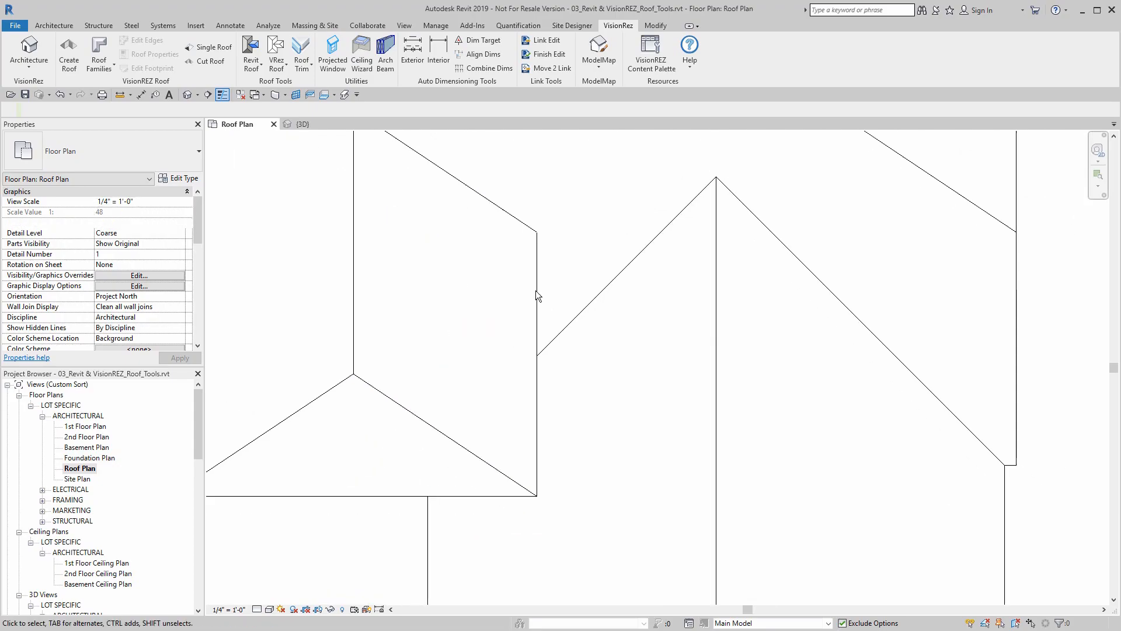
pyautogui.click(534, 292)
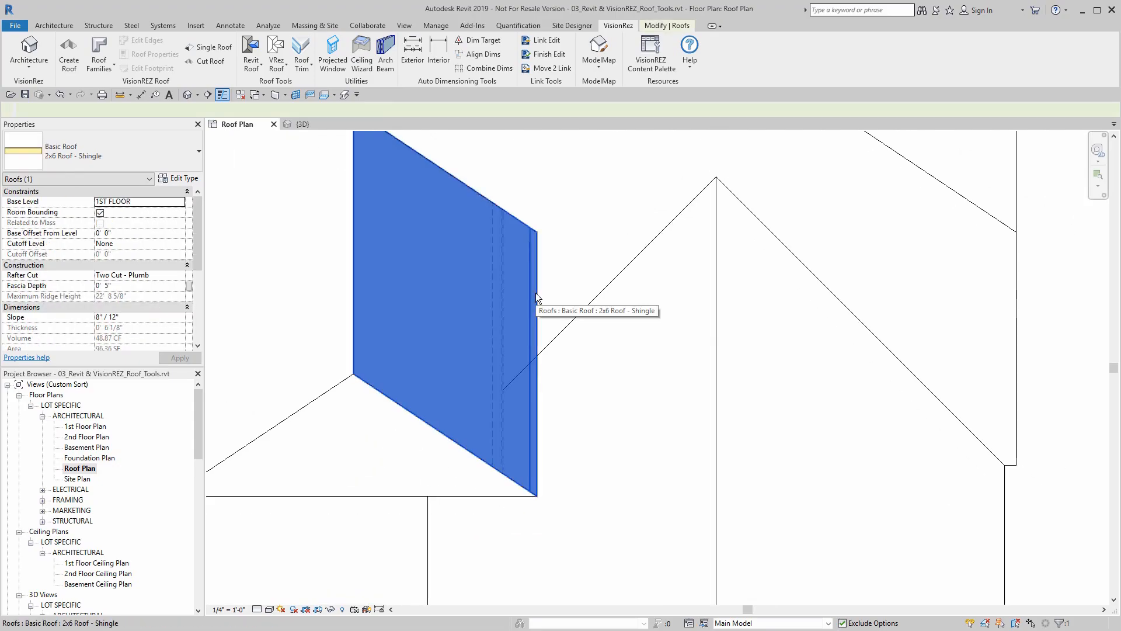
pyautogui.press('h')
pyautogui.press('h')
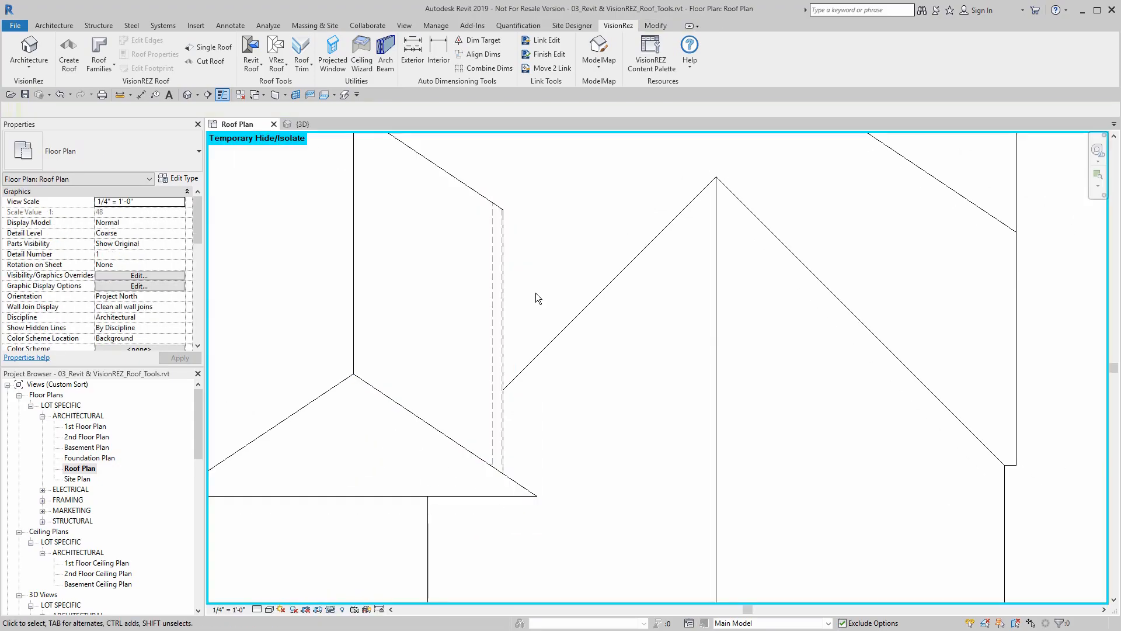
pyautogui.click(433, 425)
pyautogui.press('h')
pyautogui.press('h')
pyautogui.moveTo(433, 378); pyautogui.dragTo(420, 309, button='middle')
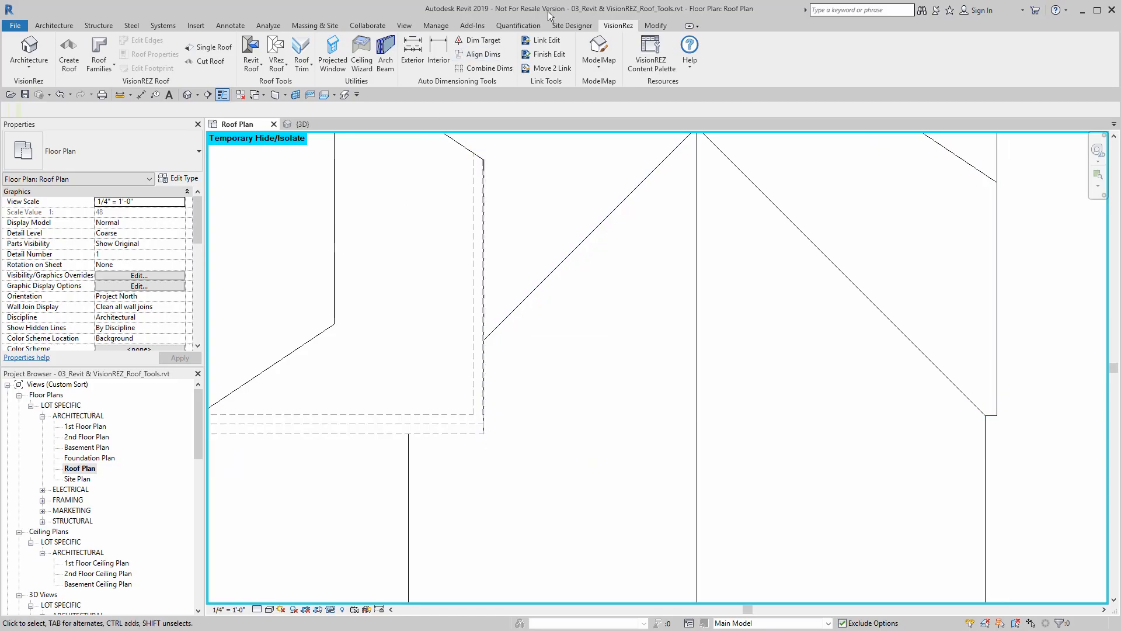
pyautogui.moveTo(528, 305); pyautogui.dragTo(548, 355, button='middle')
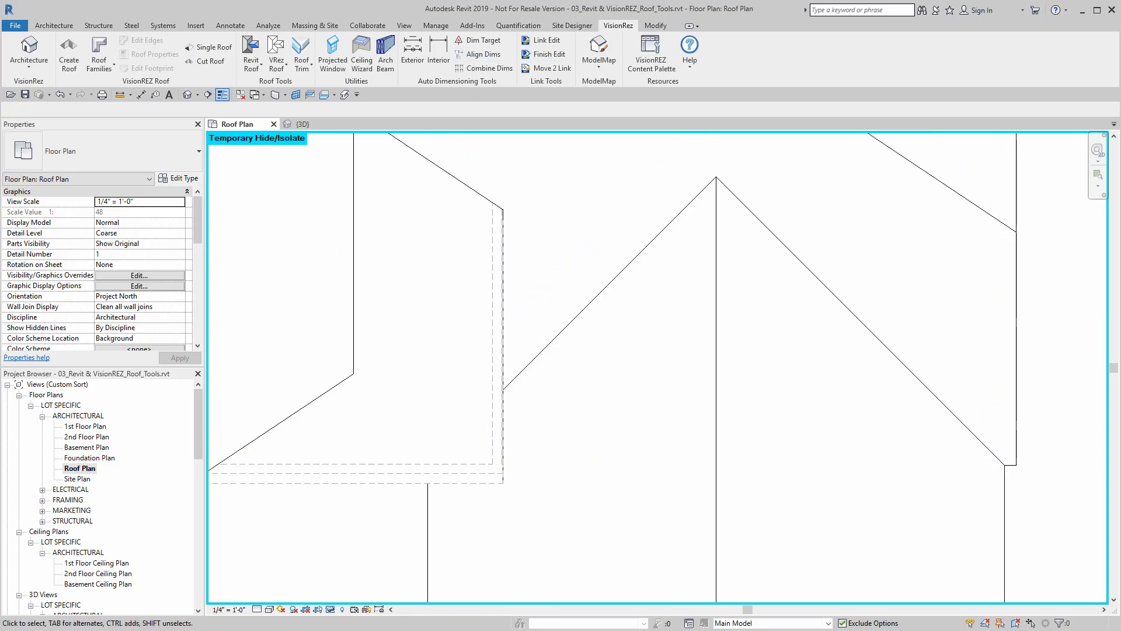
# Step: Set up a 3 Sided Cricket in the 2x6 Roof - Shingle style at 4/12 pitch
pyautogui.click(276, 63)
pyautogui.click(310, 117)
pyautogui.click(568, 292)
pyautogui.click(452, 348)
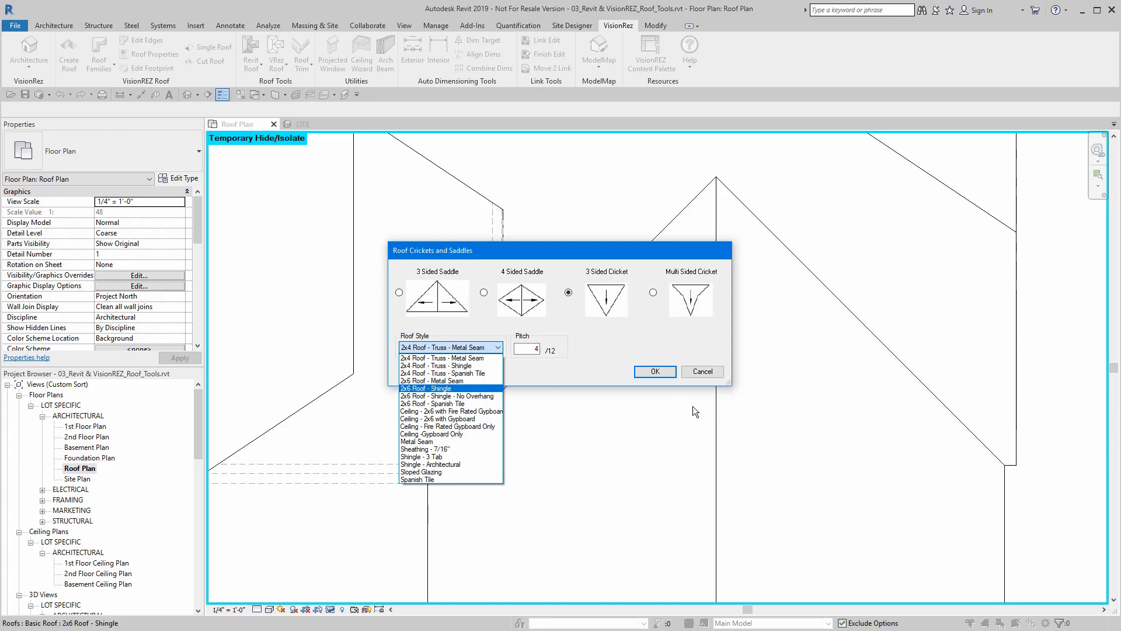
pyautogui.click(417, 388)
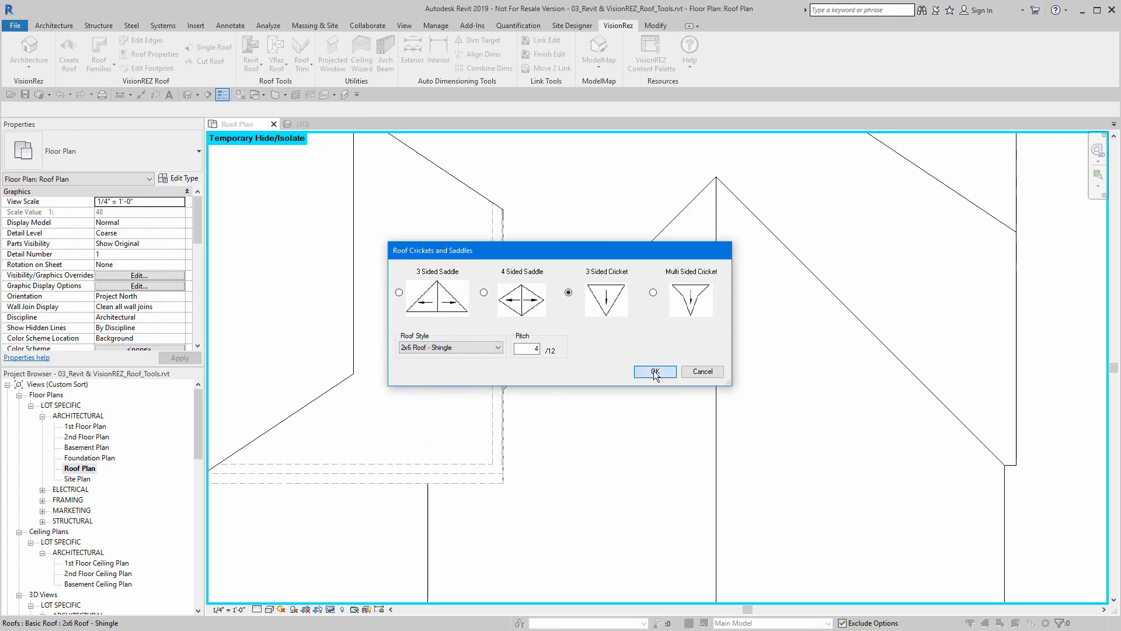
pyautogui.click(651, 372)
# Step: Place the cricket from the exposed wall corner by picking the adjacent gable slope and the main roof slope behind it
pyautogui.click(502, 482)
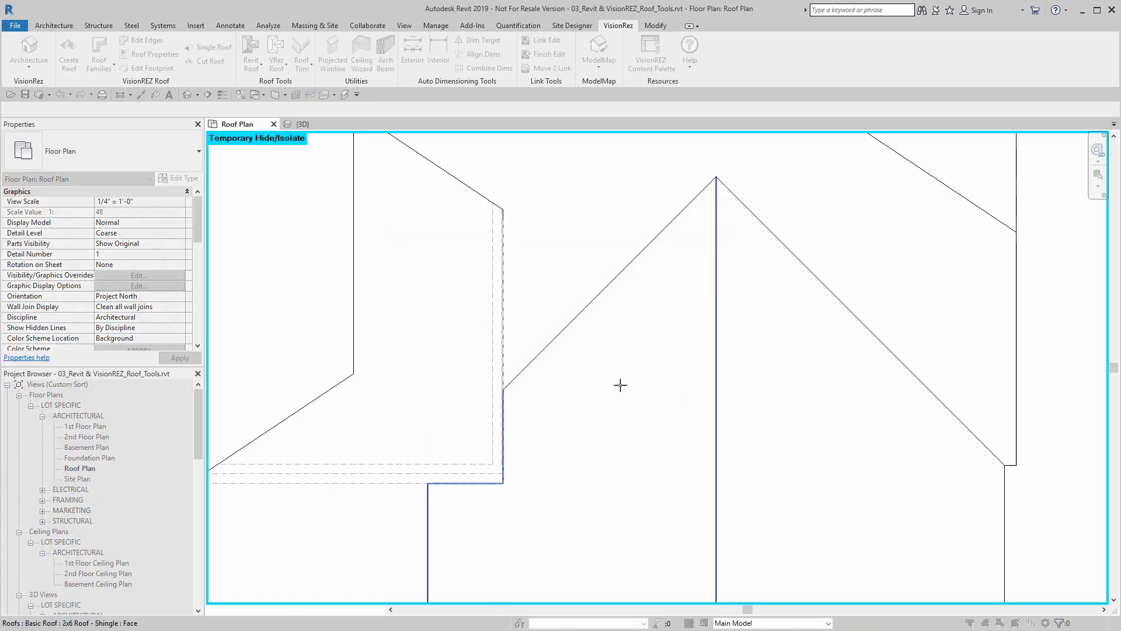
pyautogui.click(619, 383)
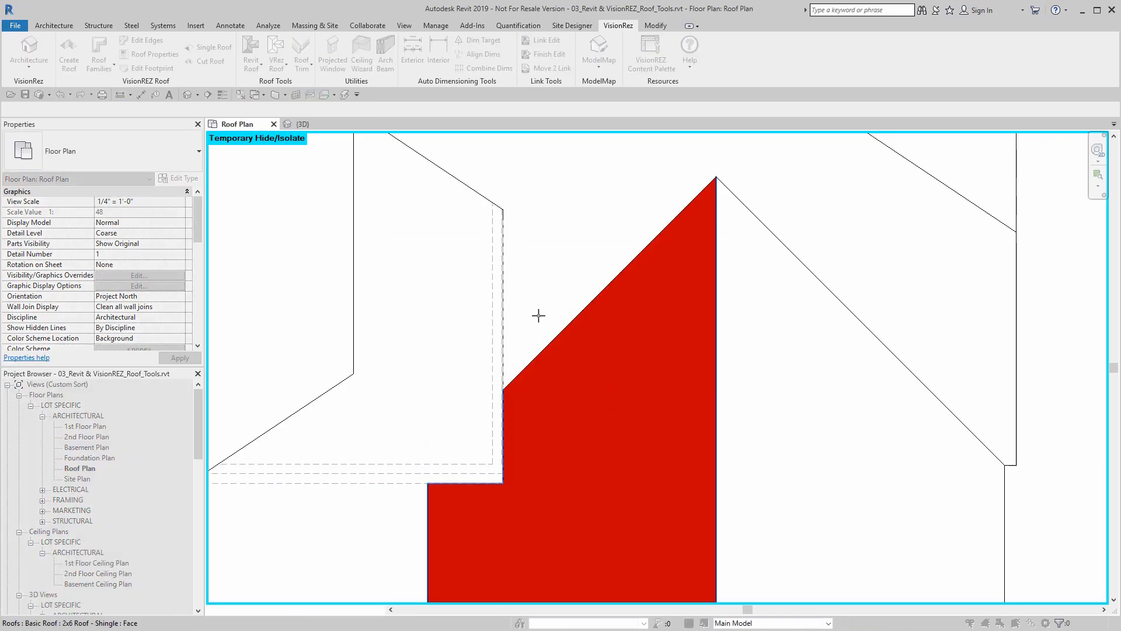
pyautogui.click(533, 266)
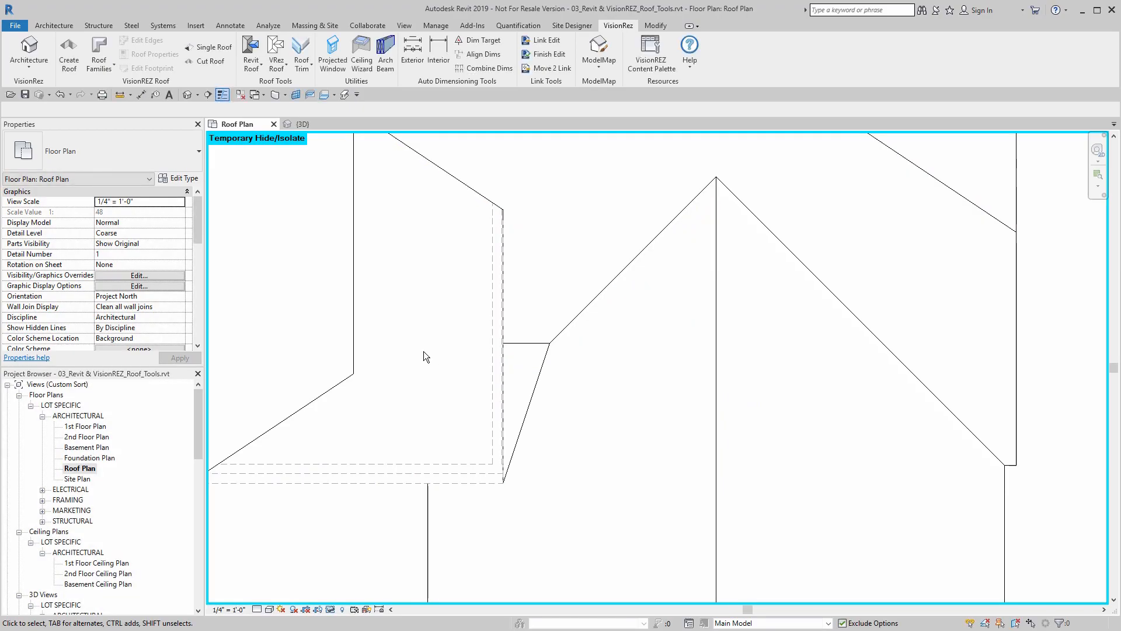
# Step: Restore the temporarily hidden hip roof faces in the lower cricket sample
pyautogui.press('h')
pyautogui.press('r')
pyautogui.scroll(-5, 422, 331)
pyautogui.moveTo(518, 356); pyautogui.dragTo(555, 357, button='middle')
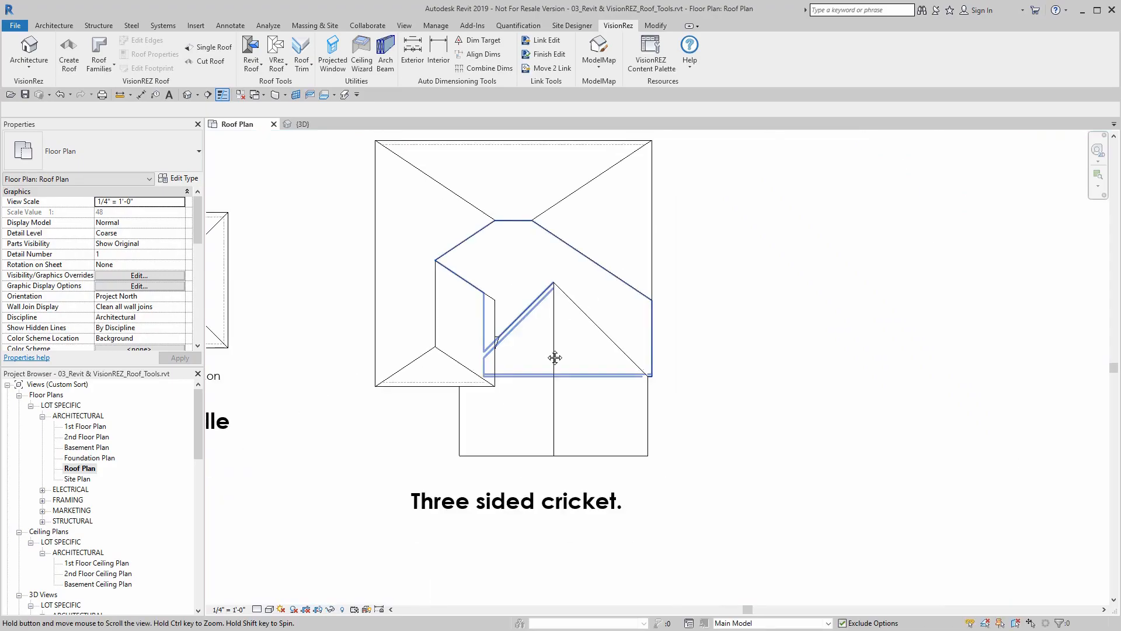
pyautogui.scroll(-2, 555, 357)
# Step: Display the 3D view in Hidden Line and examine the new three-sided cricket under the hip overhang, and the samples as a whole
pyautogui.click(188, 94)
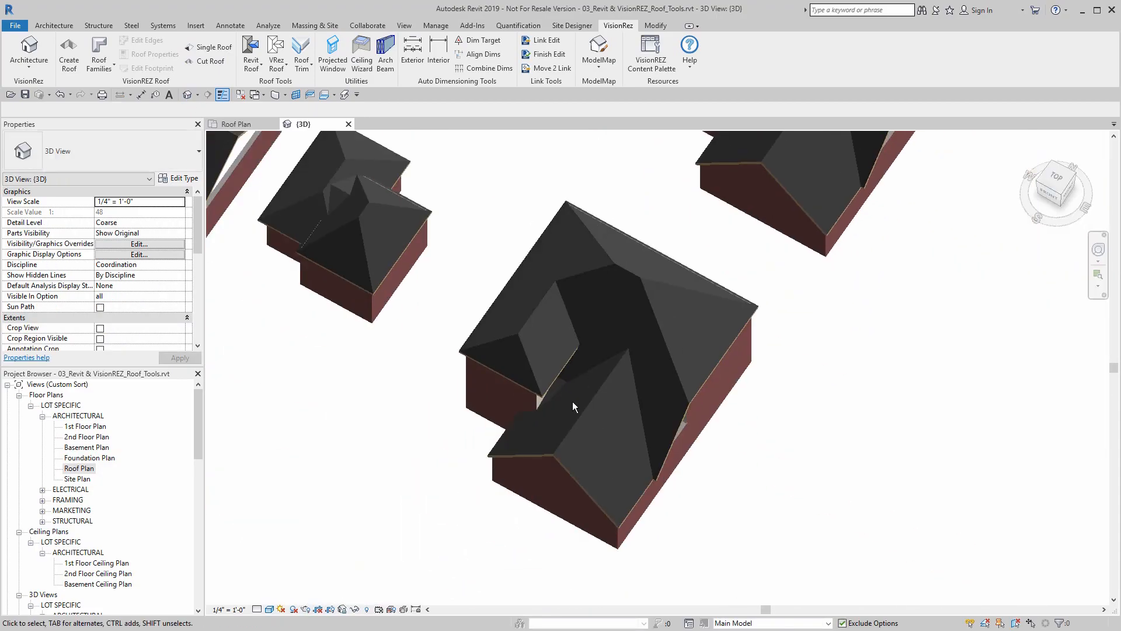
pyautogui.scroll(4, 574, 406)
pyautogui.click(269, 609)
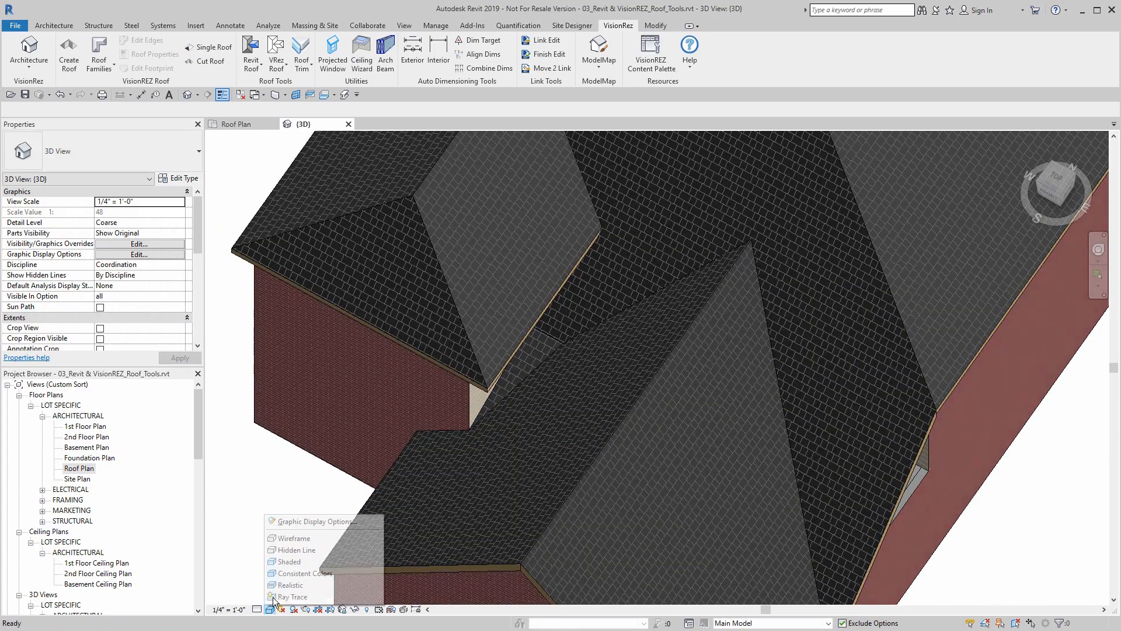
pyautogui.click(287, 549)
pyautogui.scroll(5, 520, 358)
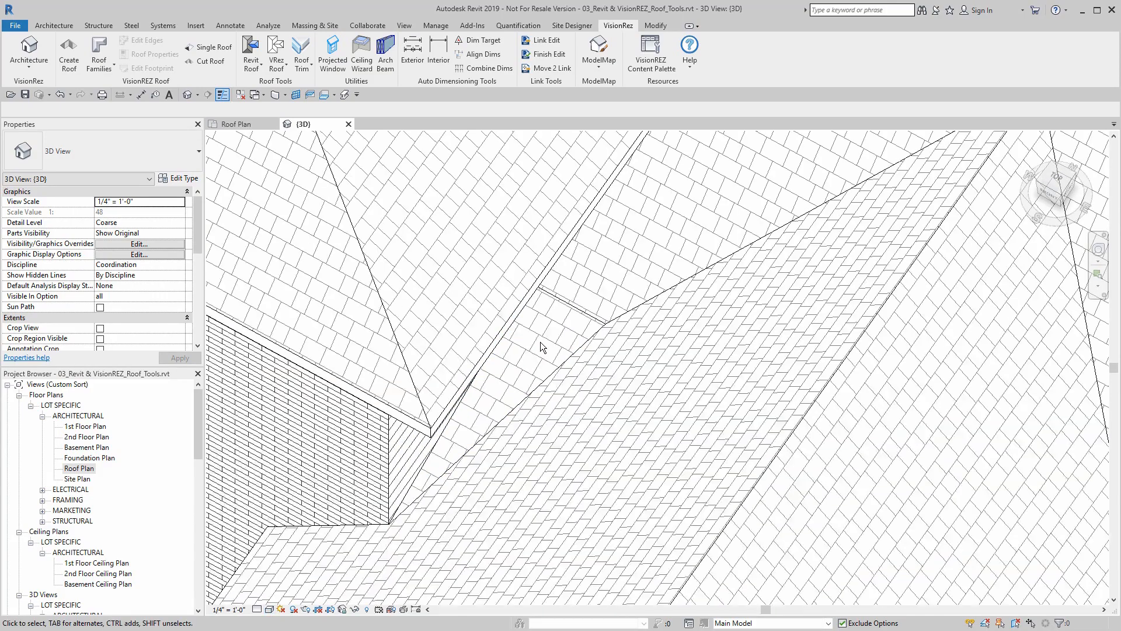
pyautogui.click(552, 332)
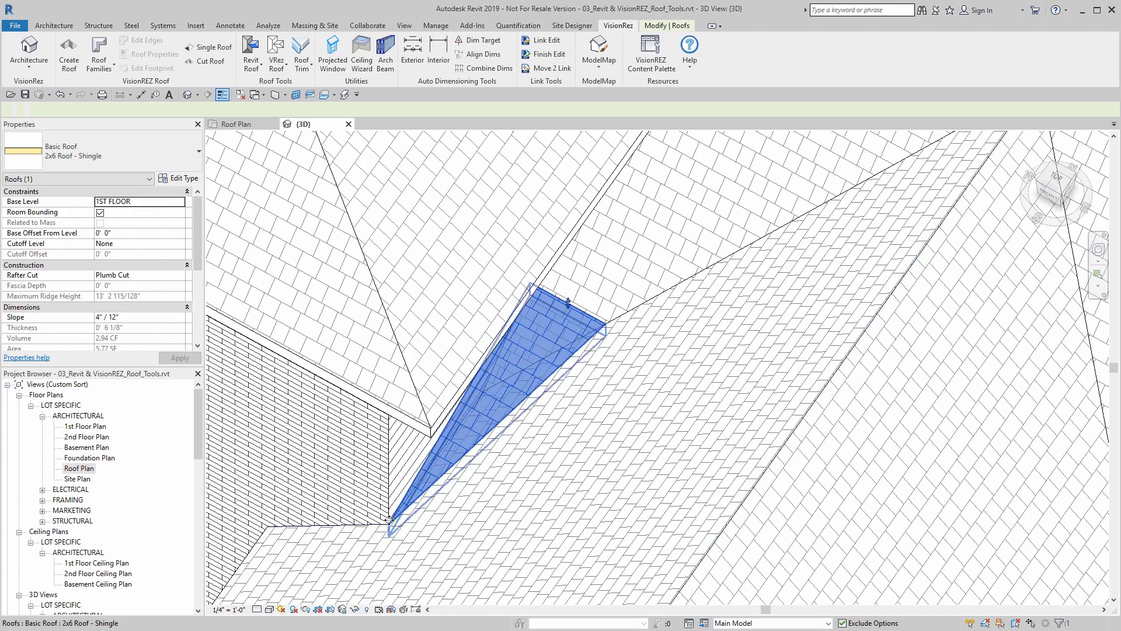
pyautogui.scroll(-10, 605, 422)
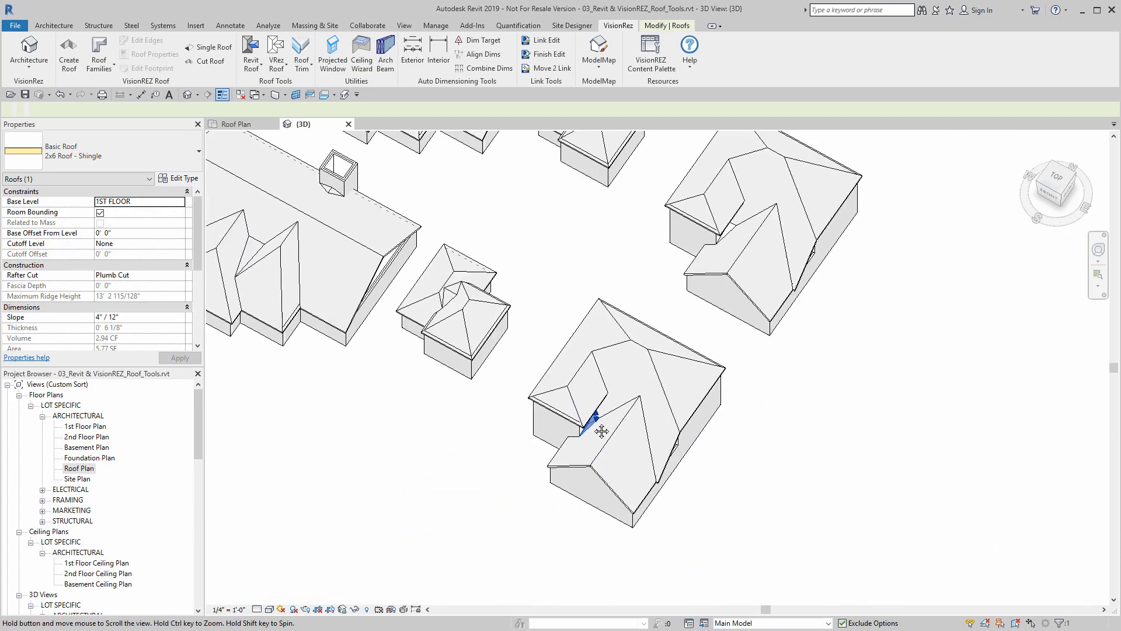
pyautogui.moveTo(456, 456); pyautogui.dragTo(587, 508, button='middle')
pyautogui.scroll(-1, 567, 499)
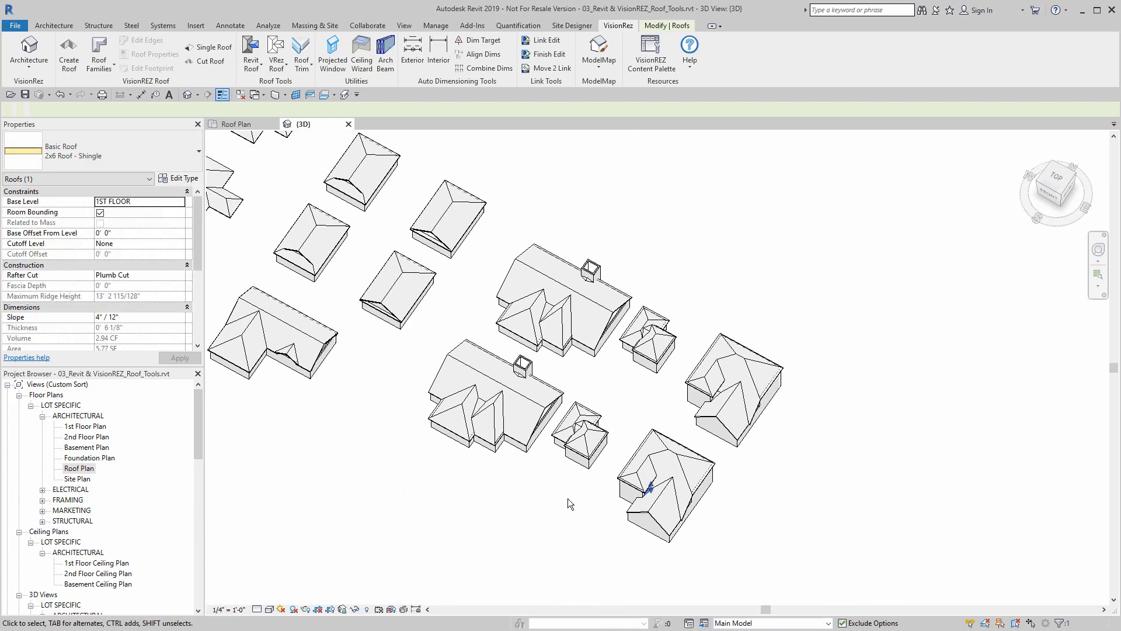